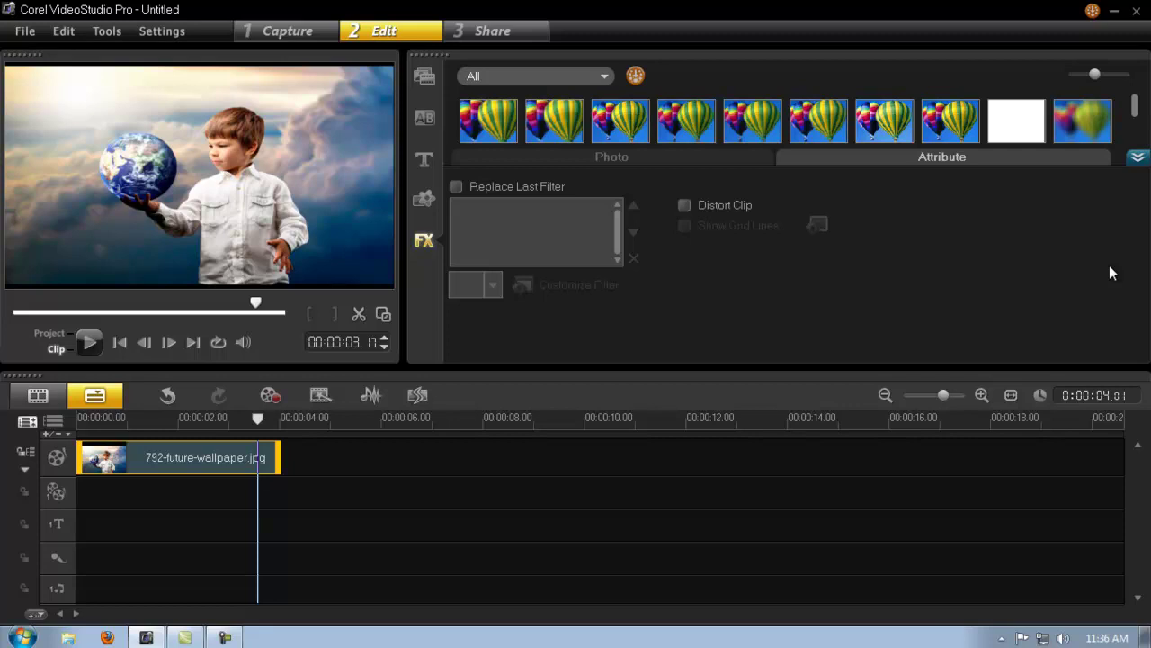
Drop the Boris Graffiti filter onto the boy-with-globe clip and open its Customize Filter editor.
{"action": "left_click", "coordinate": [1138, 156]}
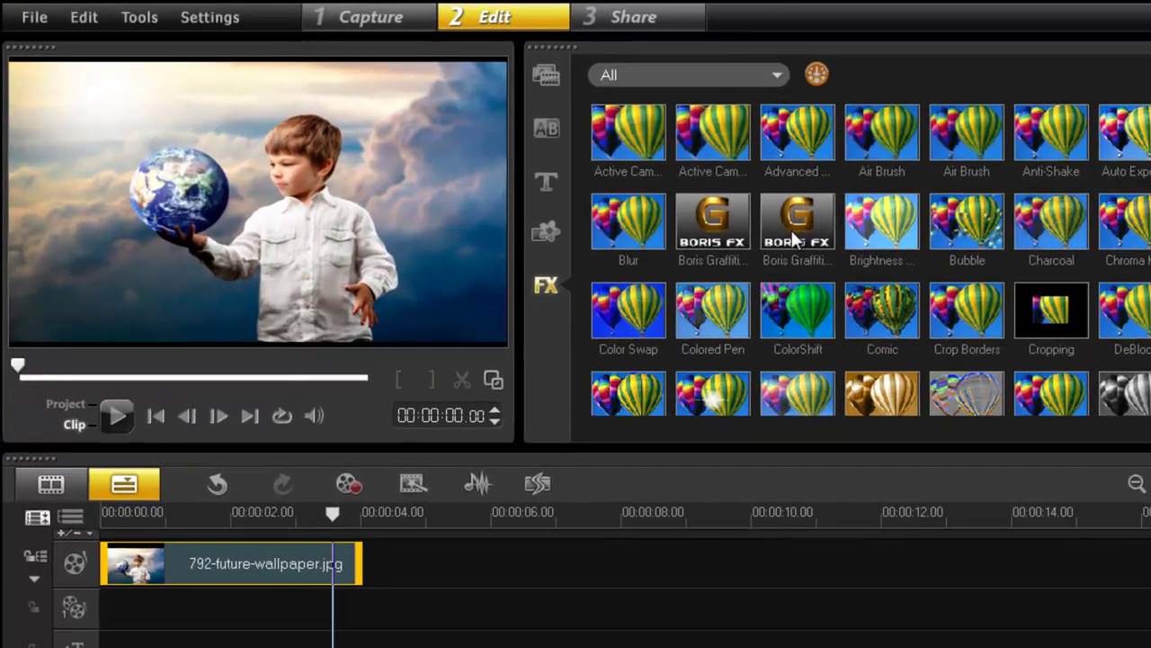
{"action": "left_click_drag", "start_coordinate": [629, 198], "coordinate": [206, 465]}
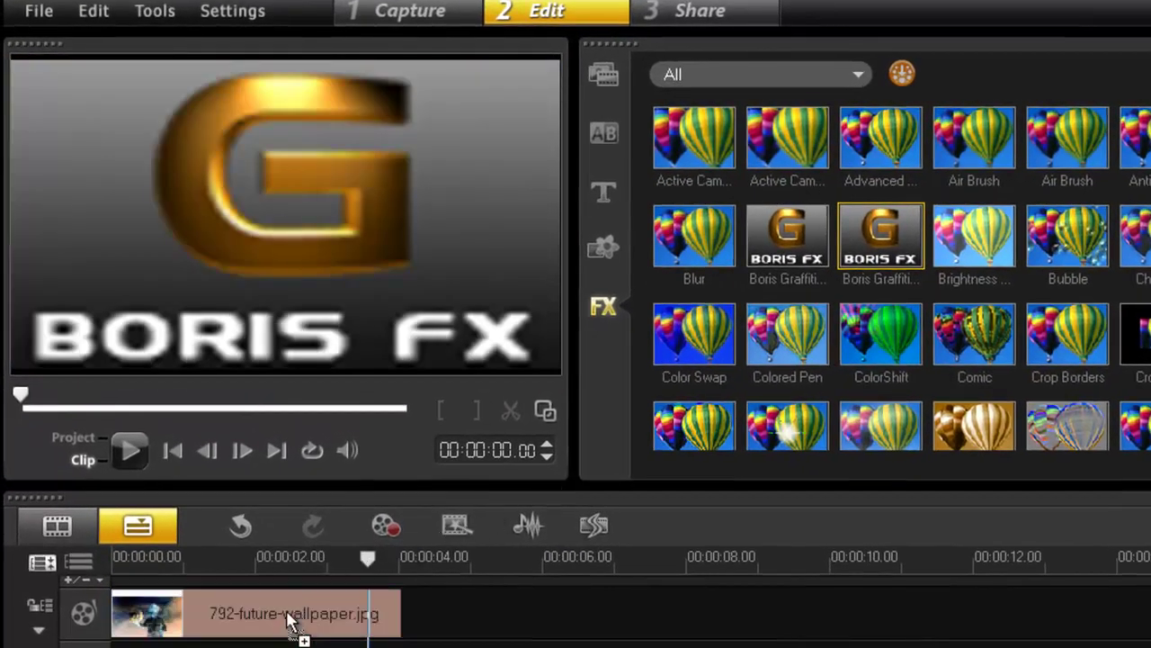
{"action": "left_click_drag", "start_coordinate": [290, 620], "coordinate": [293, 621]}
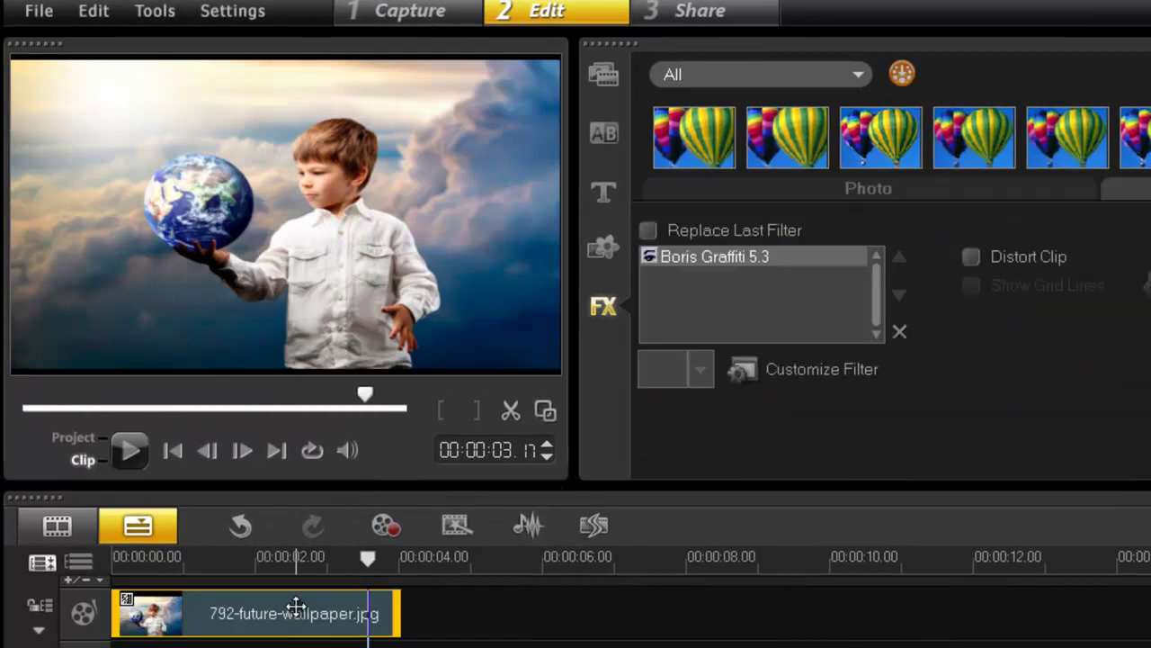
{"action": "left_click", "coordinate": [789, 368]}
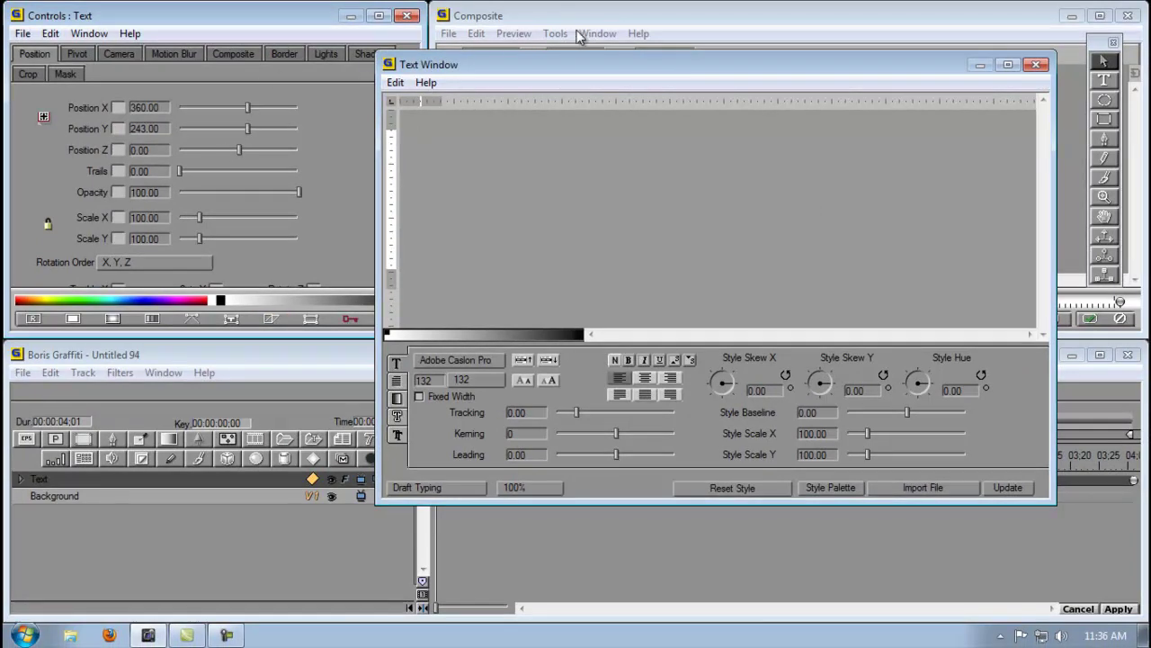
Close the empty Text Window and expand then collapse the Text track to inspect its sub-tracks.
{"action": "left_click", "coordinate": [1037, 64]}
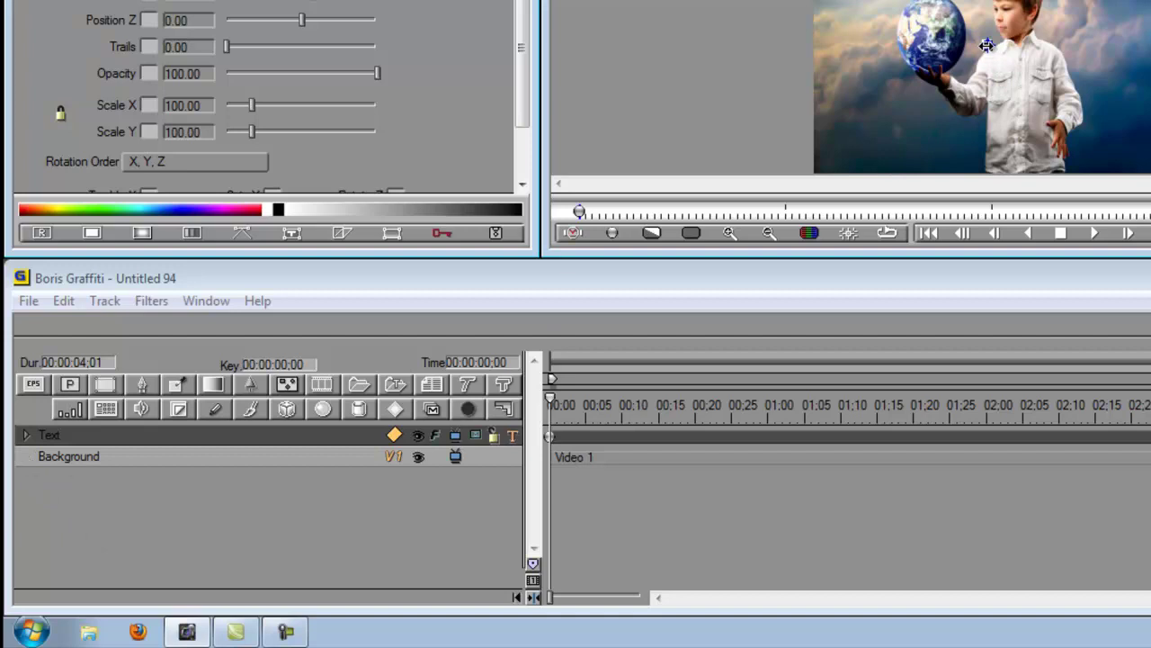
{"action": "left_click", "coordinate": [25, 435]}
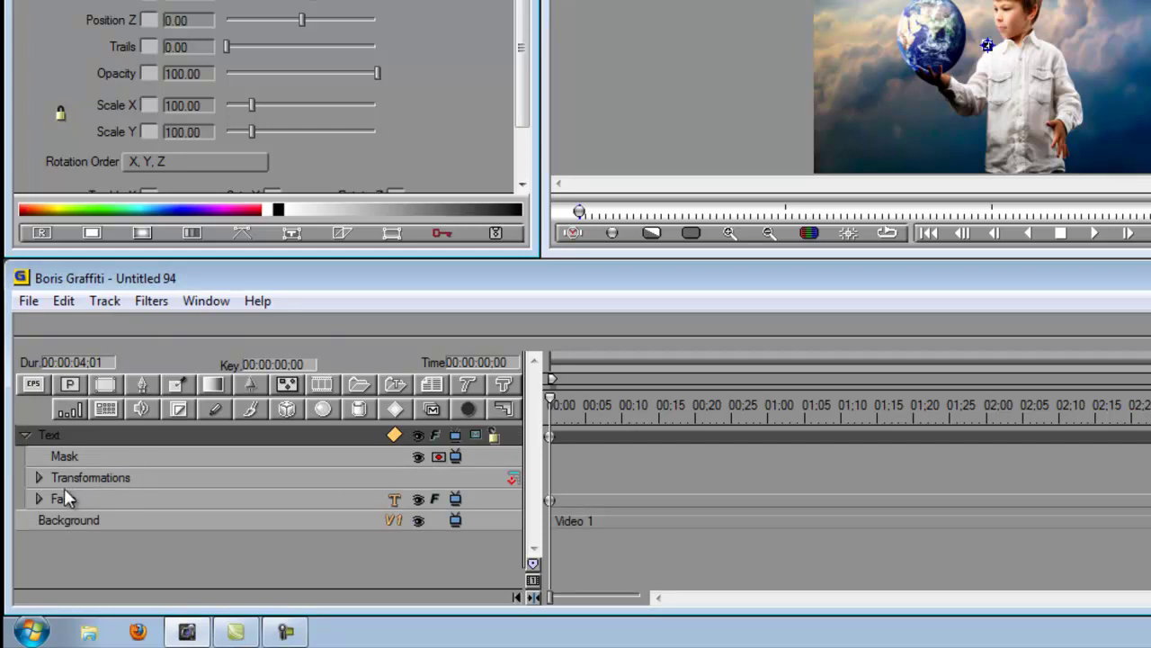
{"action": "left_click", "coordinate": [26, 433]}
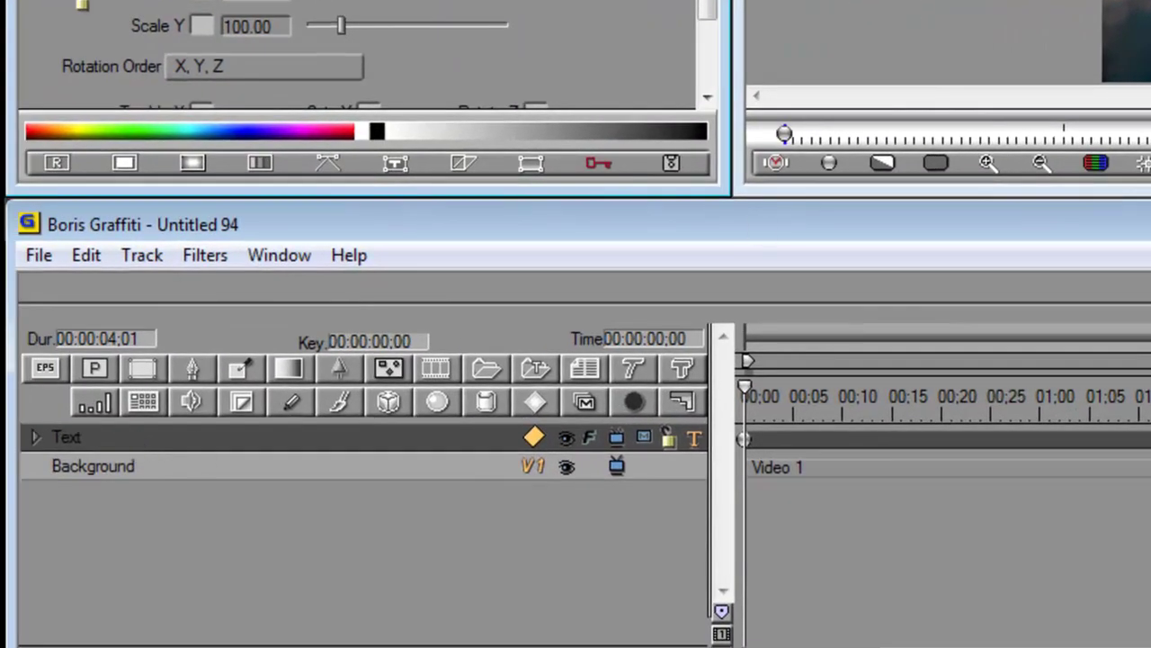
Enter the word 'Future' in the Text track's text editor.
{"action": "double_click", "coordinate": [168, 436]}
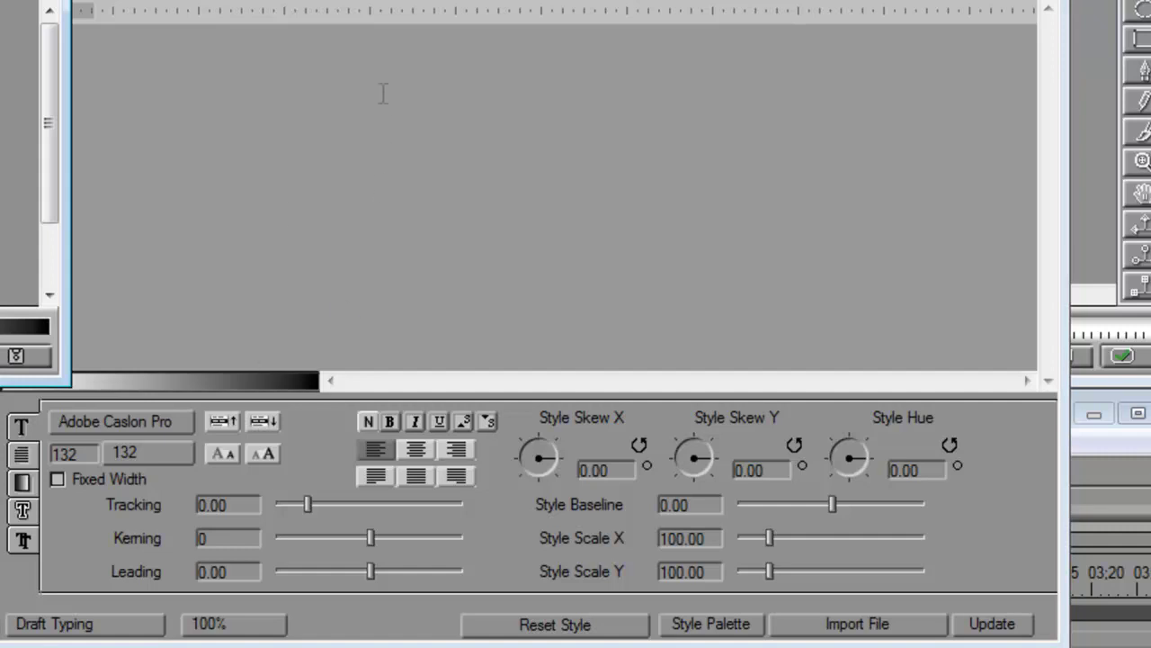
{"action": "left_click_drag", "start_coordinate": [409, 0], "coordinate": [496, 2]}
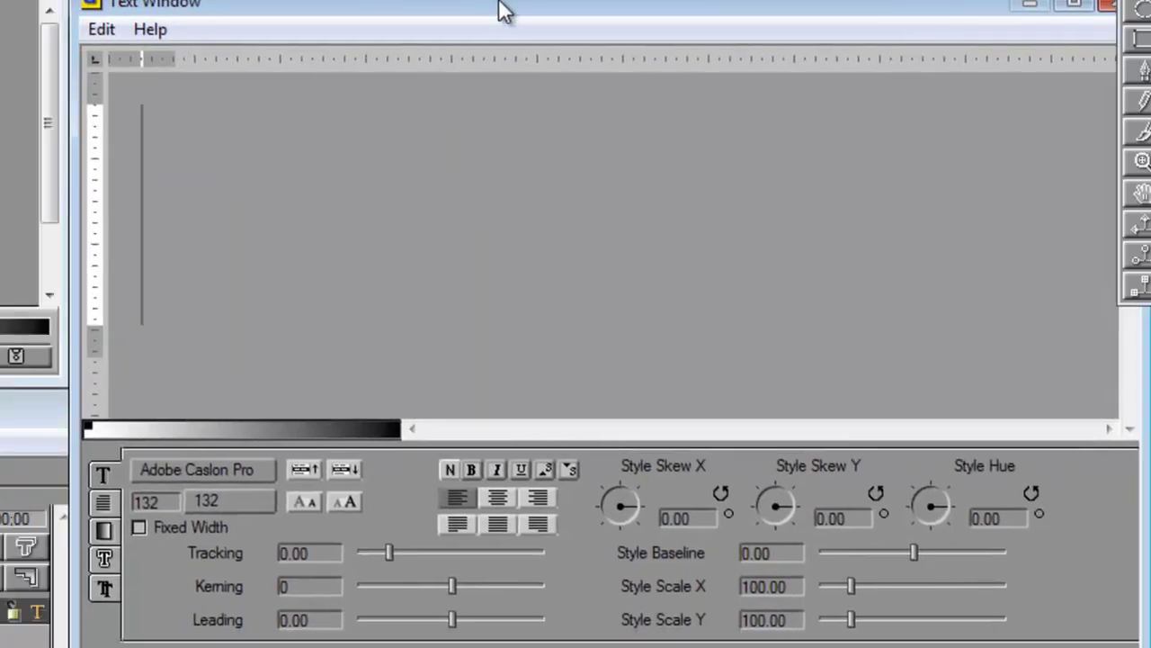
{"action": "type", "text": "Future"}
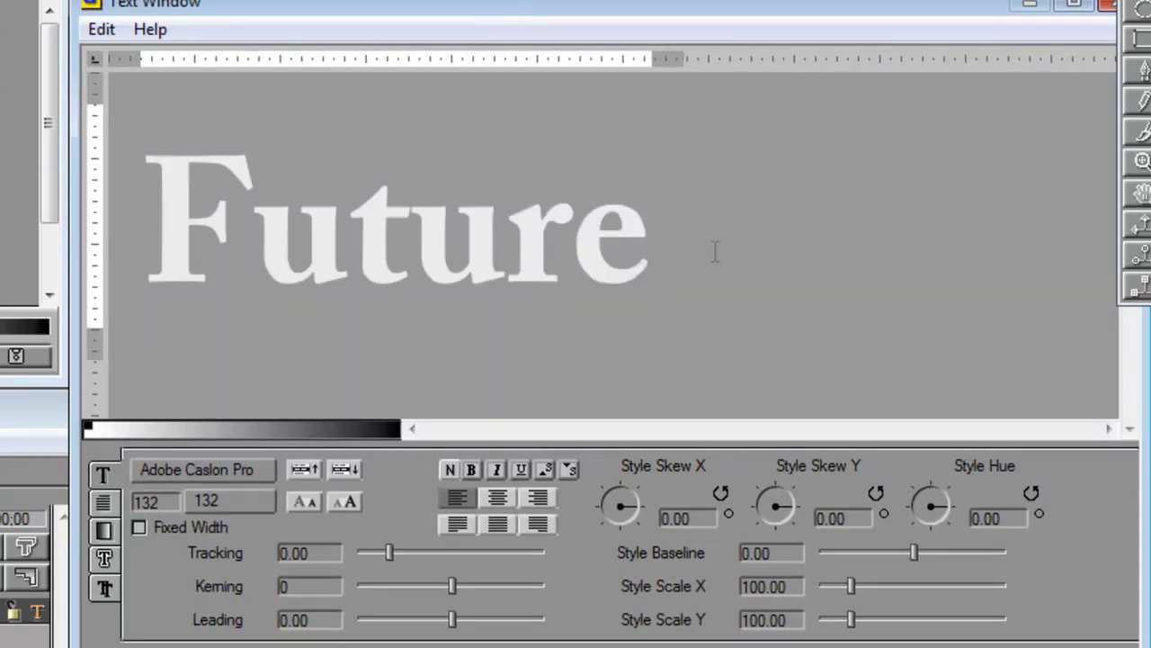
Try a pale yellow fill colour on the whole word Future.
{"action": "left_click_drag", "start_coordinate": [668, 267], "coordinate": [169, 268]}
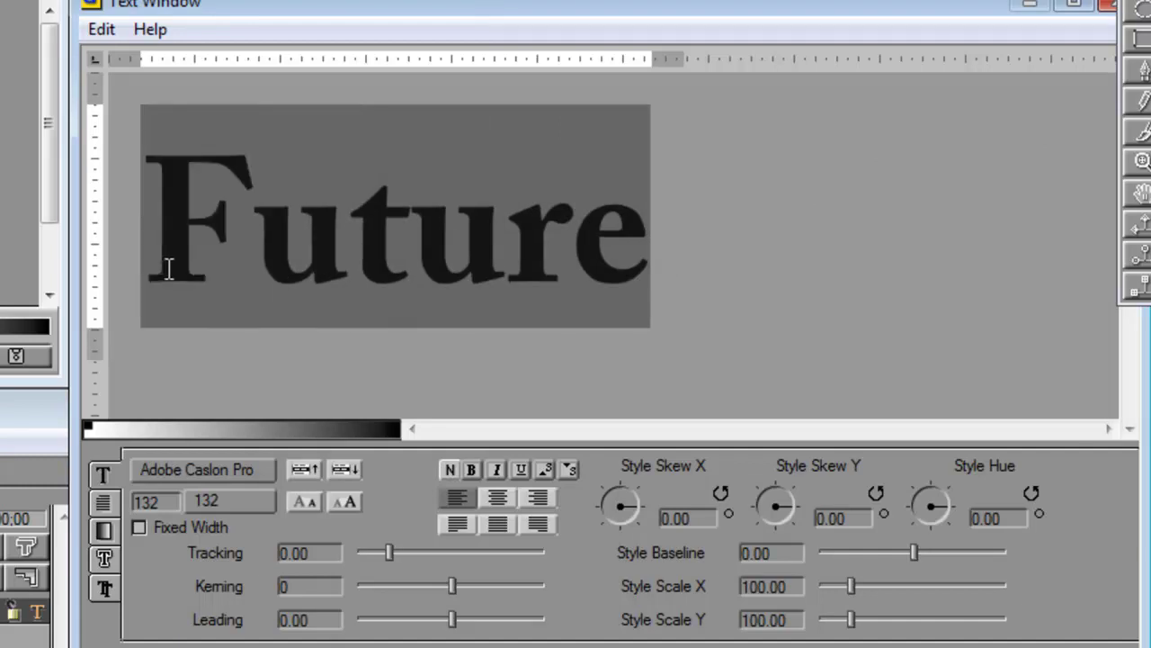
{"action": "left_click", "coordinate": [181, 470]}
{"action": "left_click", "coordinate": [181, 471]}
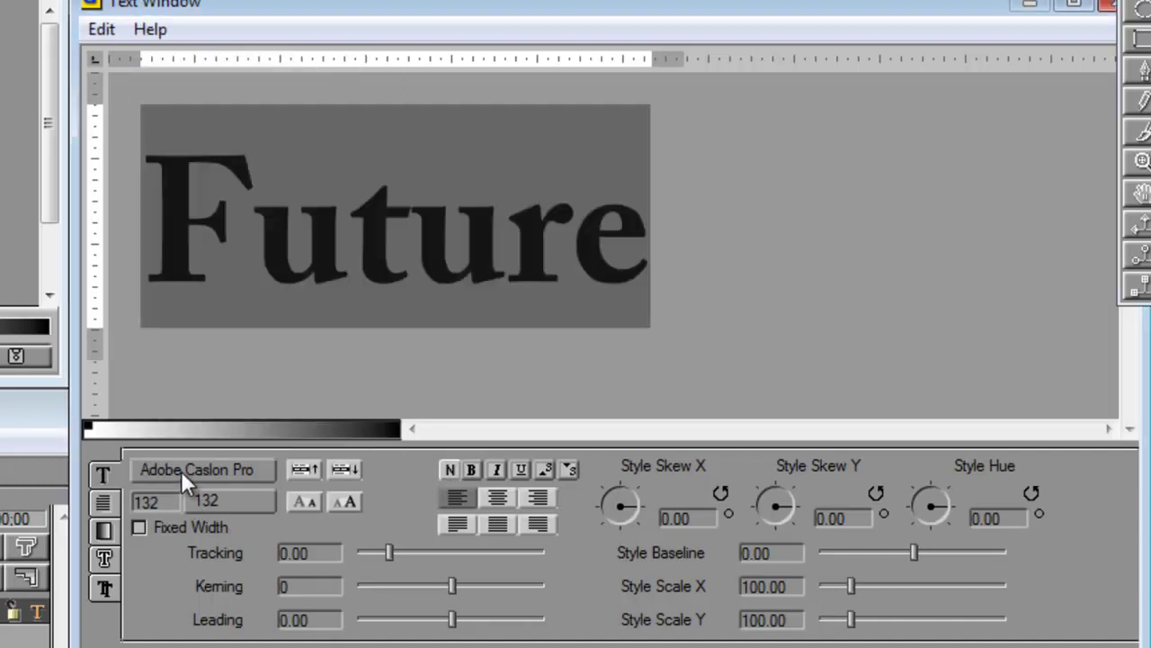
{"action": "left_click", "coordinate": [106, 532]}
{"action": "left_click", "coordinate": [315, 588]}
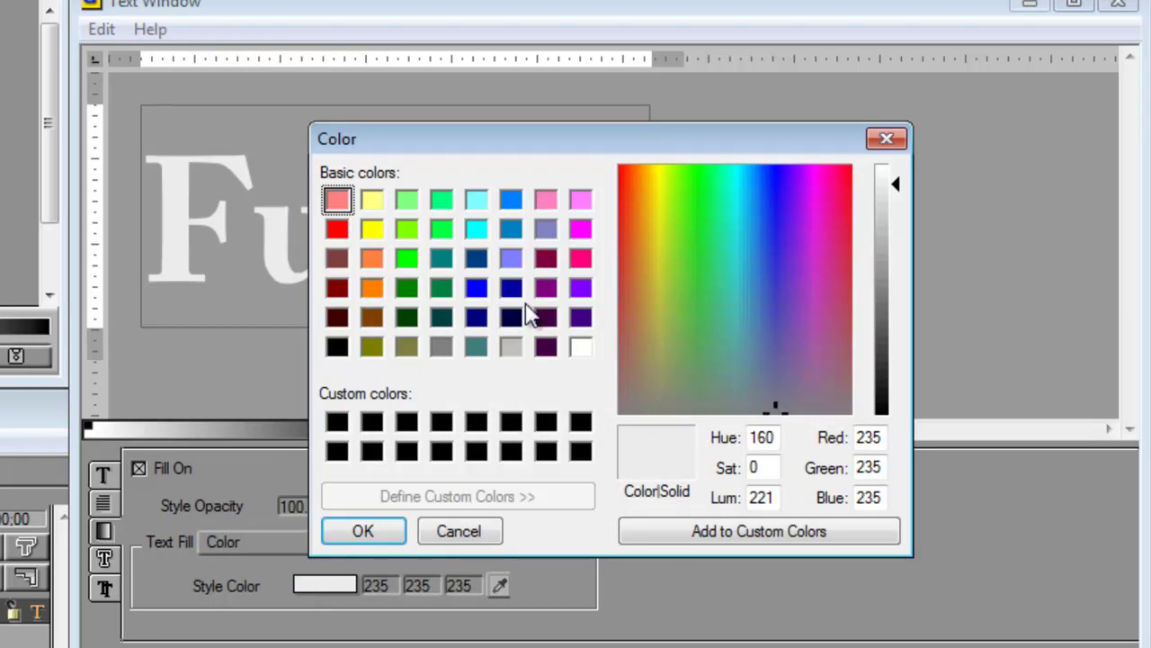
{"action": "left_click", "coordinate": [665, 227]}
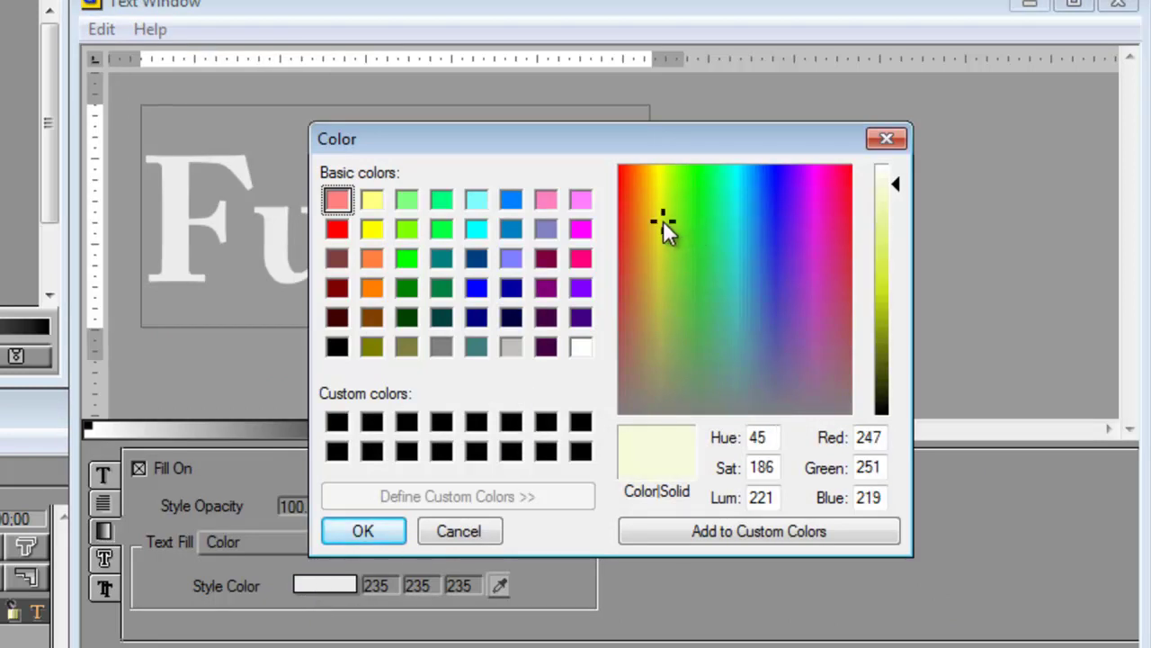
{"action": "left_click", "coordinate": [351, 538]}
{"action": "left_click", "coordinate": [758, 297]}
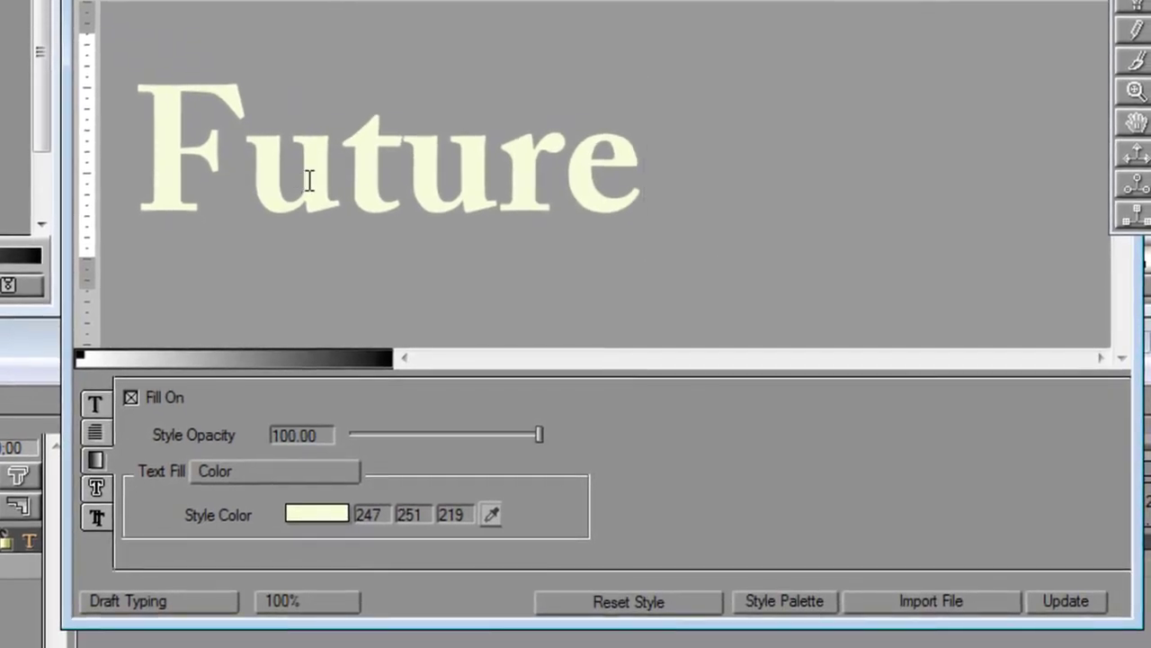
Reset the text style to the default grey and apply the title with Update.
{"action": "double_click", "coordinate": [309, 180]}
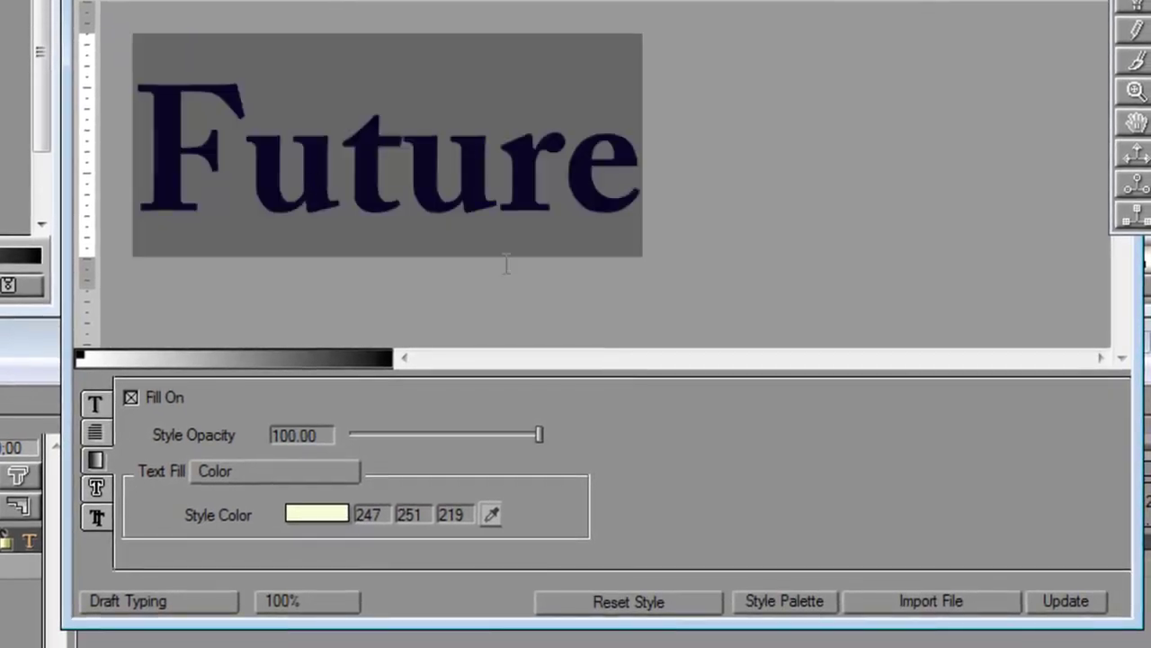
{"action": "left_click", "coordinate": [620, 598]}
{"action": "left_click", "coordinate": [704, 238]}
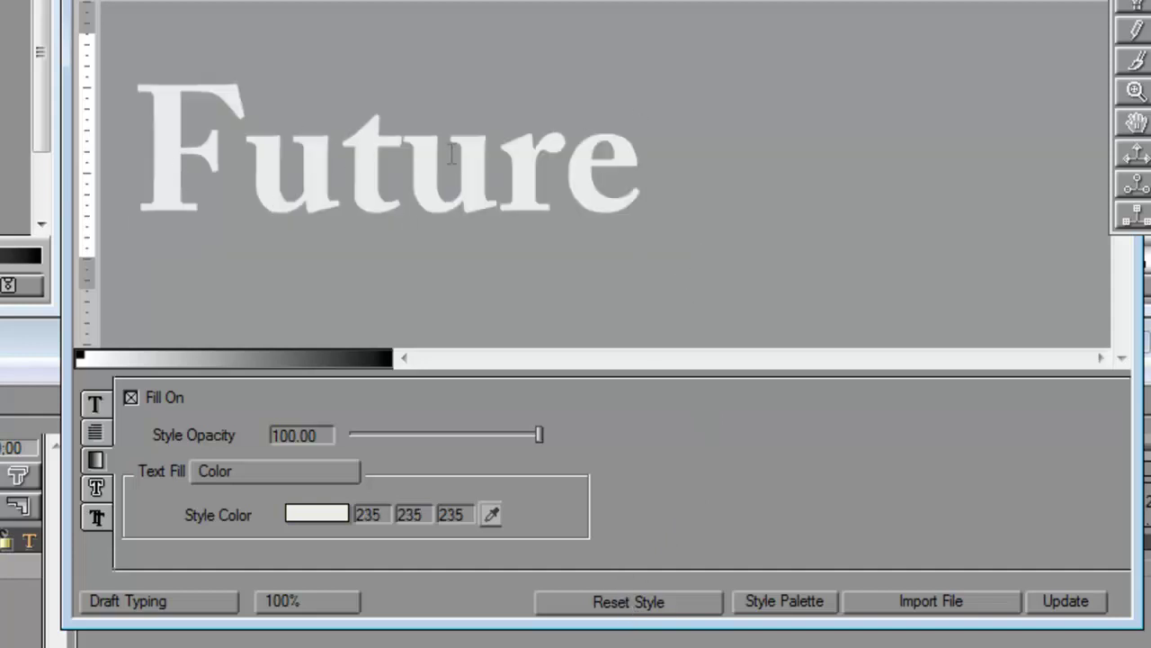
{"action": "left_click_drag", "start_coordinate": [575, 2], "coordinate": [403, 0]}
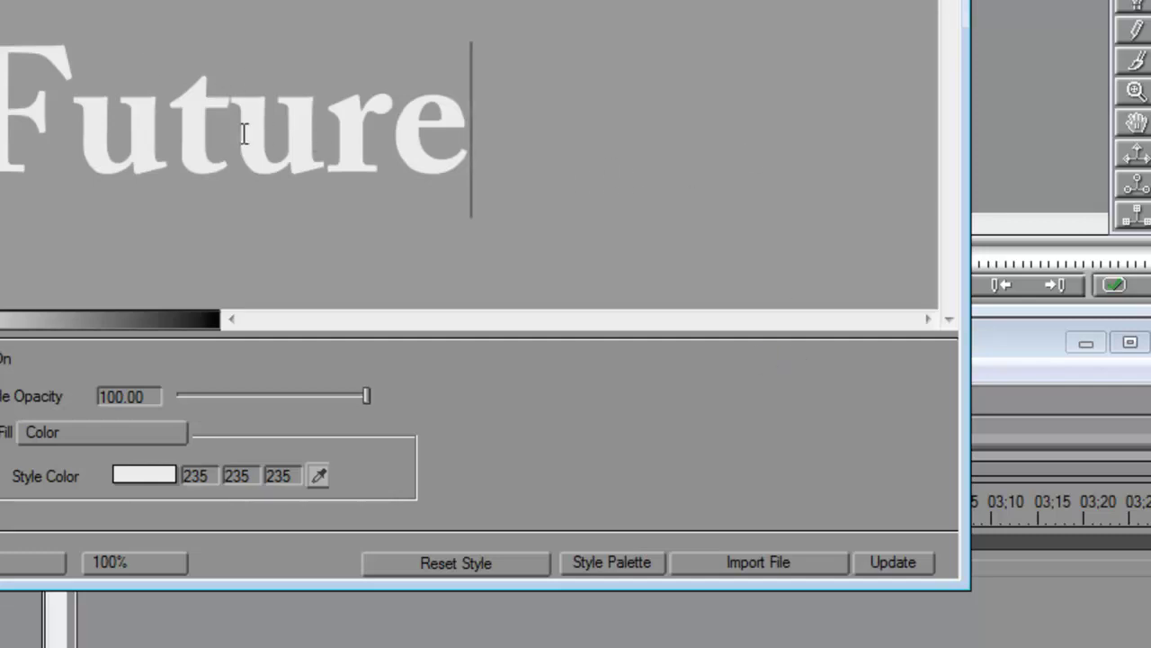
{"action": "left_click", "coordinate": [881, 565]}
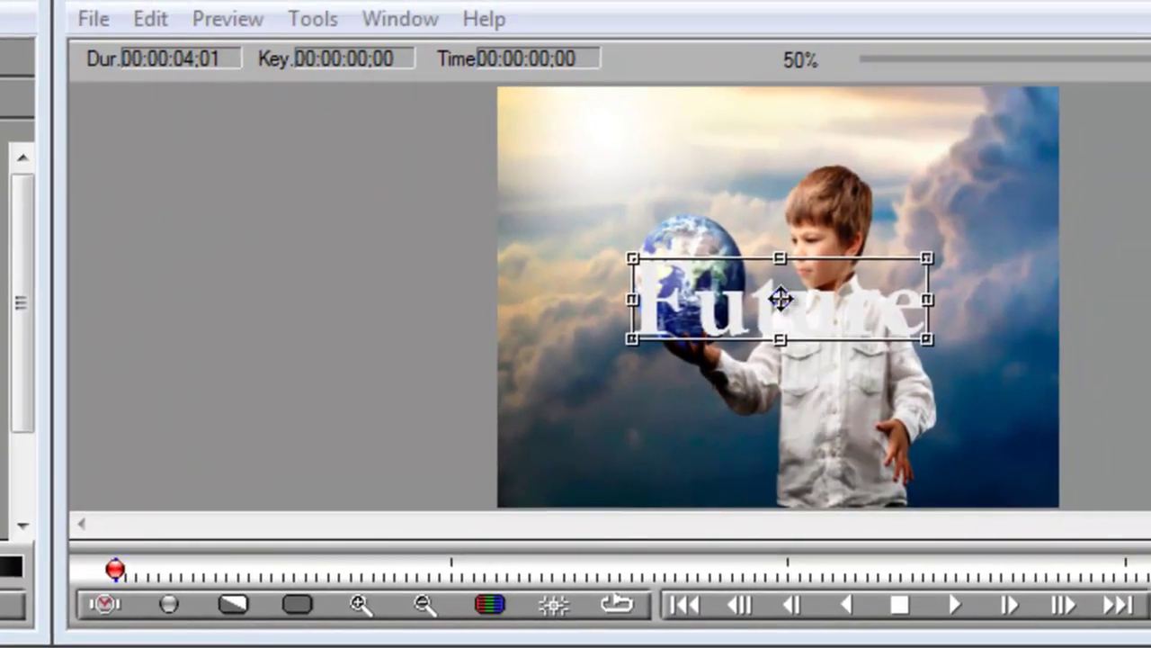
Place the Future title off-picture at Position X -328.58, Y 83, and preview playback.
{"action": "left_click_drag", "start_coordinate": [780, 299], "coordinate": [642, 319]}
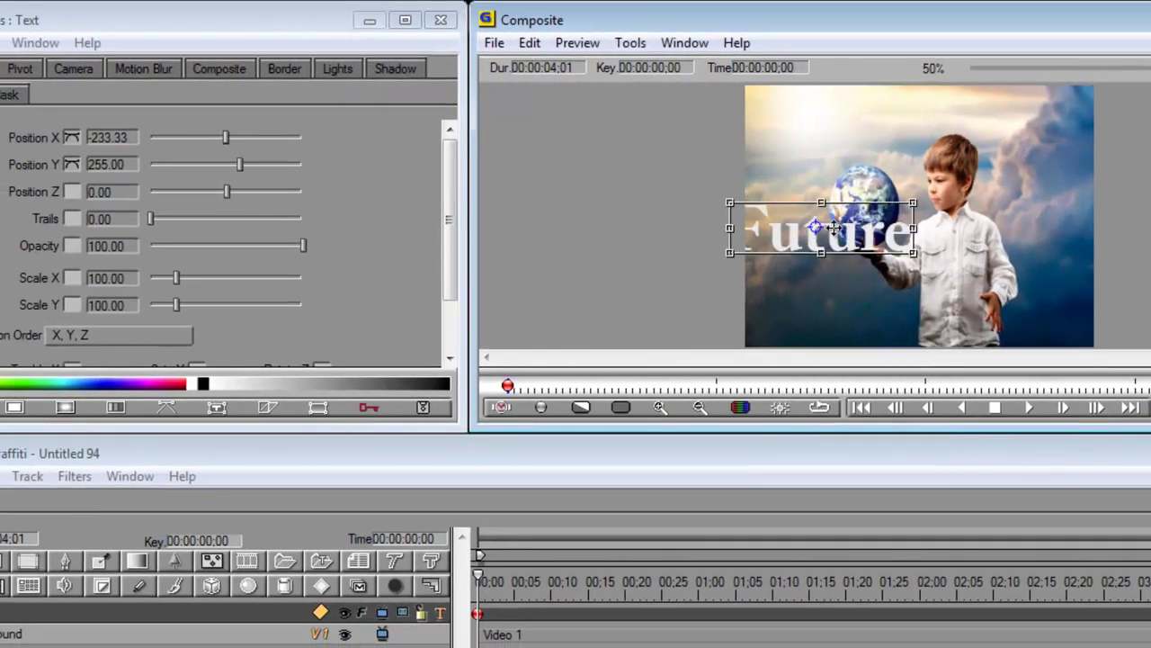
{"action": "left_click_drag", "start_coordinate": [835, 228], "coordinate": [660, 223]}
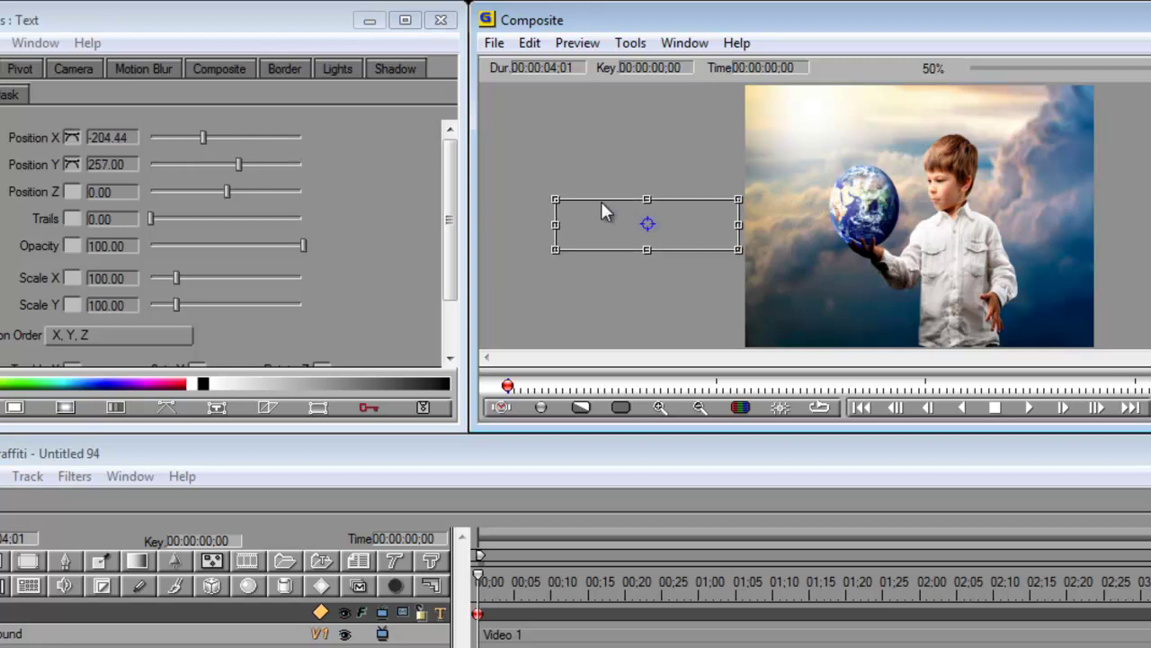
{"action": "mouse_move", "coordinate": [207, 137]}
{"action": "left_mouse_down"}
{"action": "mouse_move", "coordinate": [217, 137]}
{"action": "mouse_move", "coordinate": [192, 137]}
{"action": "mouse_move", "coordinate": [213, 136]}
{"action": "left_mouse_up"}
{"action": "left_click", "coordinate": [704, 227]}
{"action": "left_click_drag", "start_coordinate": [704, 227], "coordinate": [587, 129]}
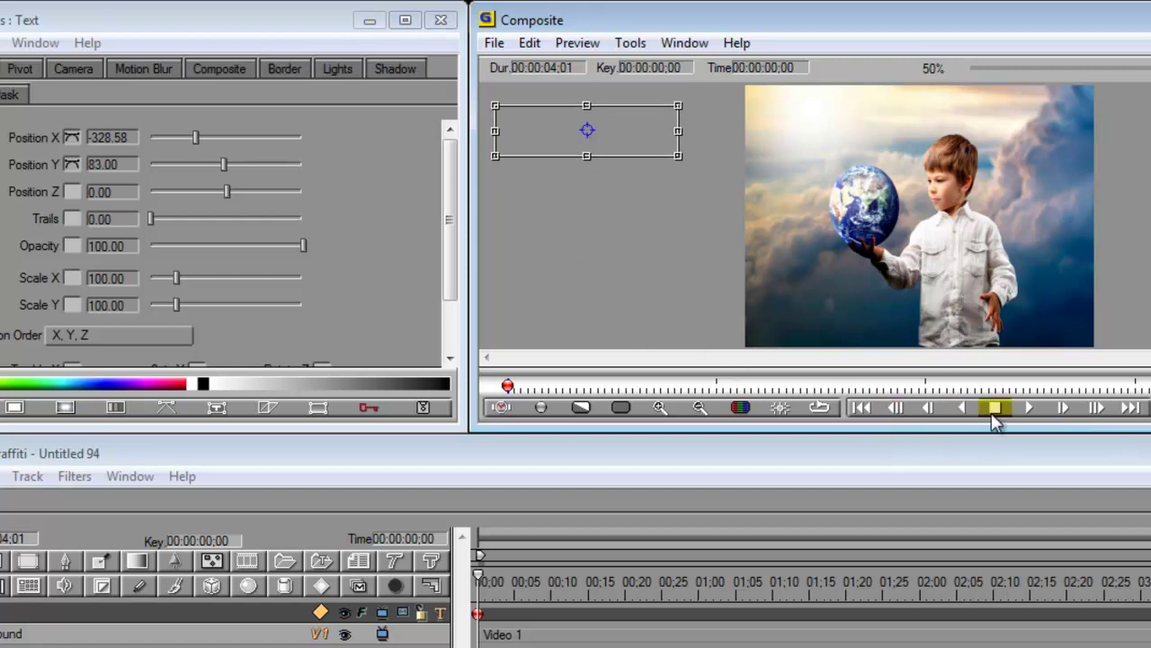
{"action": "left_click", "coordinate": [1027, 406]}
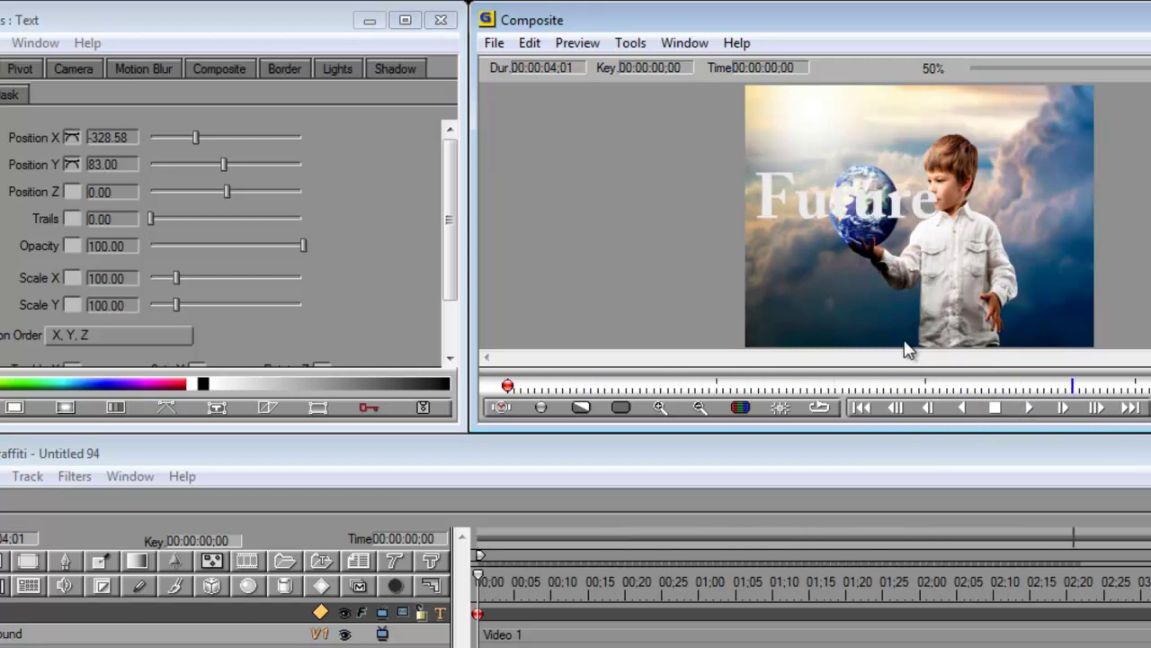
{"action": "left_click", "coordinate": [994, 409]}
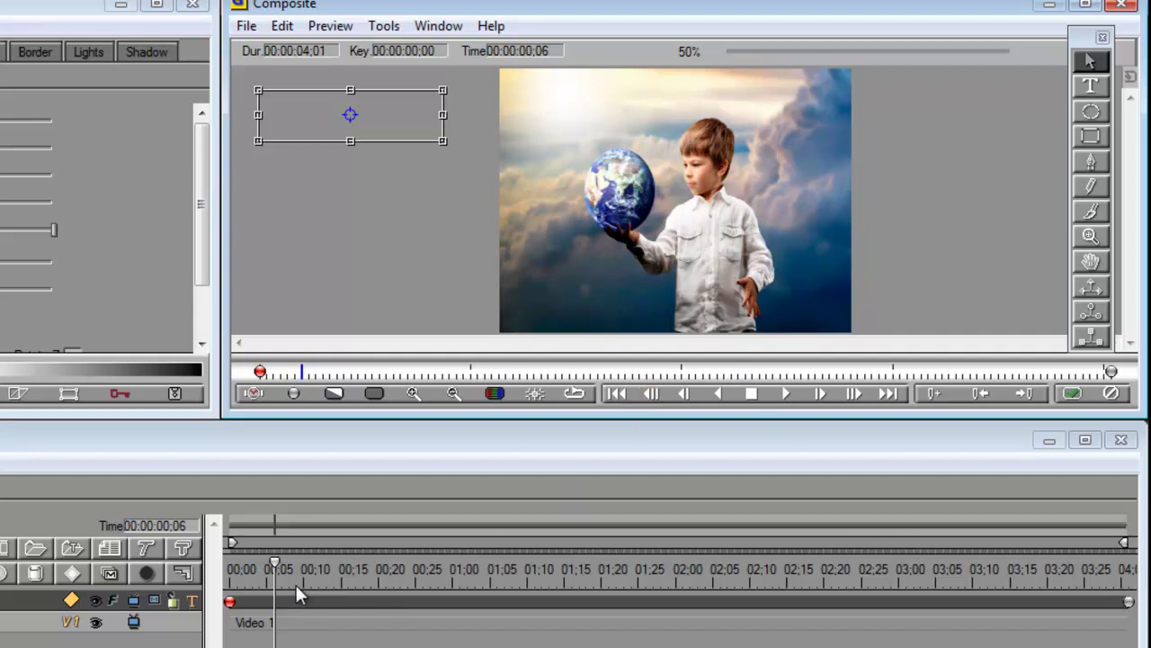
Keyframe the title at 02;00 at lower centre (X 363.65, Y 400.28) and preview the fly-in.
{"action": "left_click_drag", "start_coordinate": [274, 559], "coordinate": [674, 583]}
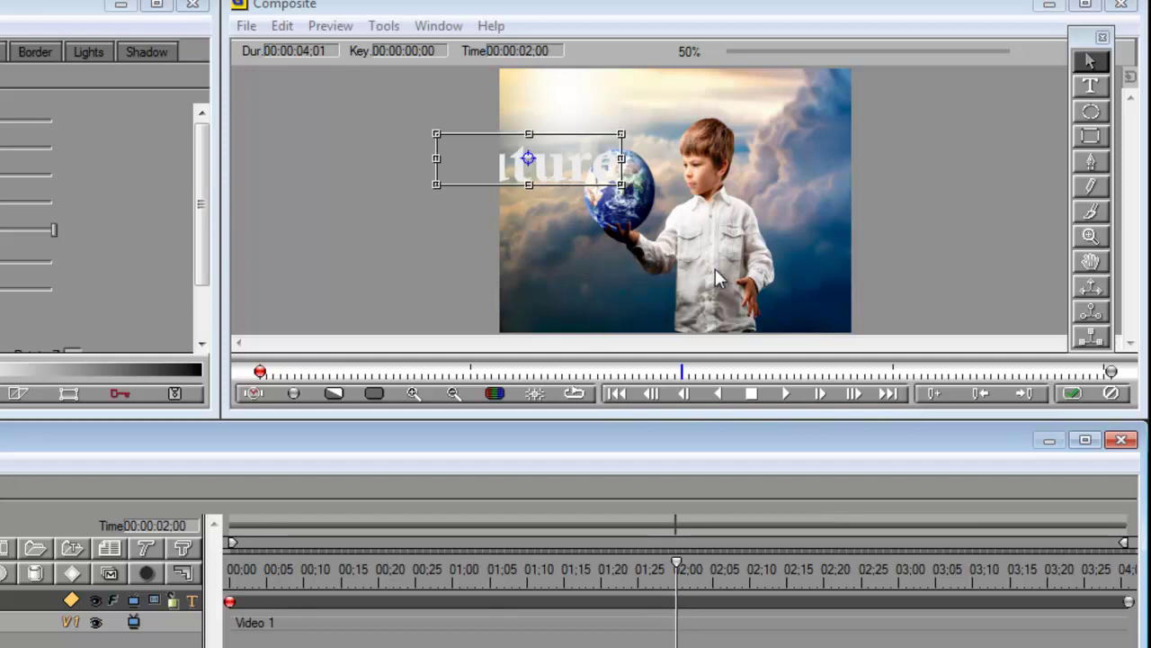
{"action": "left_click_drag", "start_coordinate": [530, 160], "coordinate": [679, 286]}
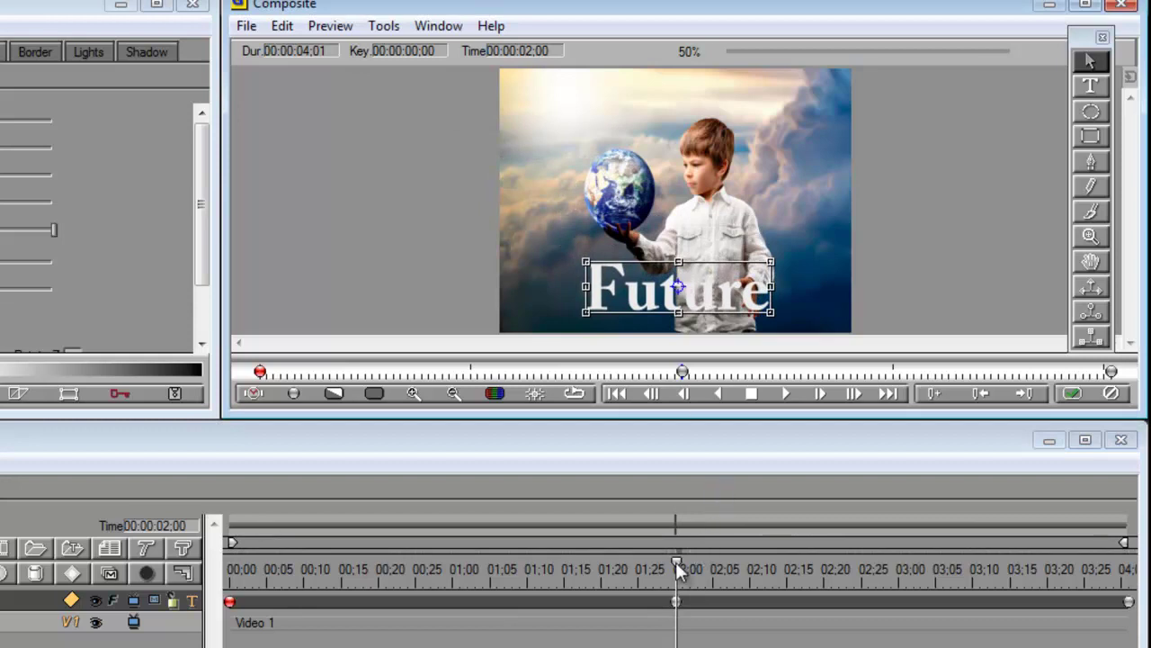
{"action": "left_click_drag", "start_coordinate": [676, 561], "coordinate": [231, 562]}
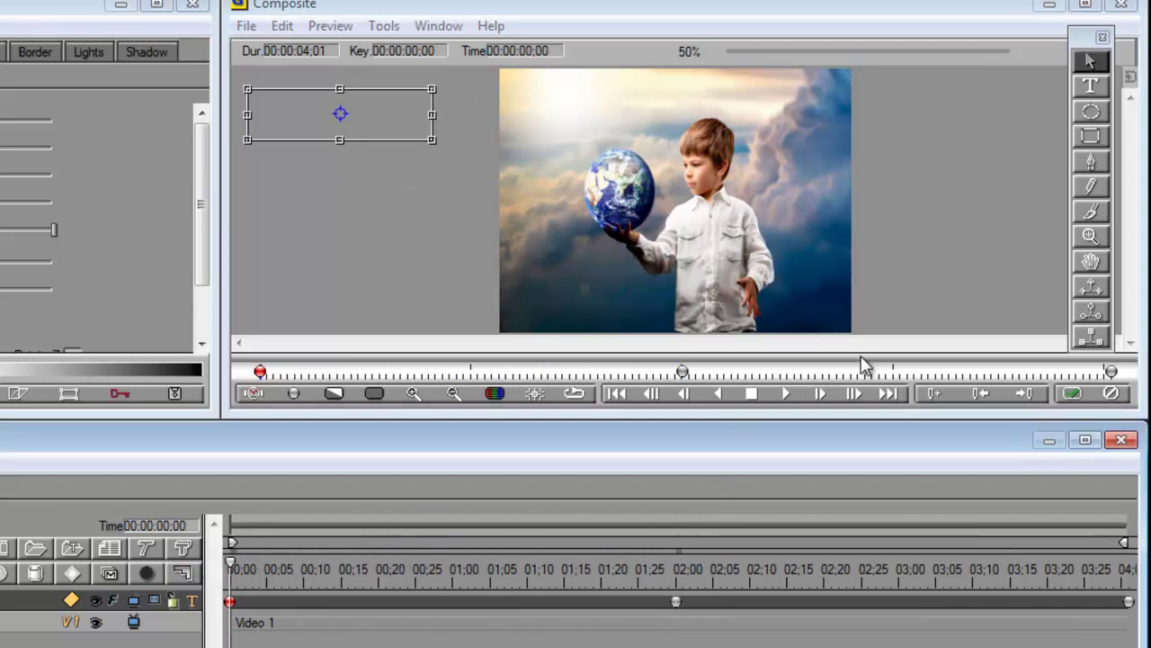
{"action": "left_click", "coordinate": [786, 394]}
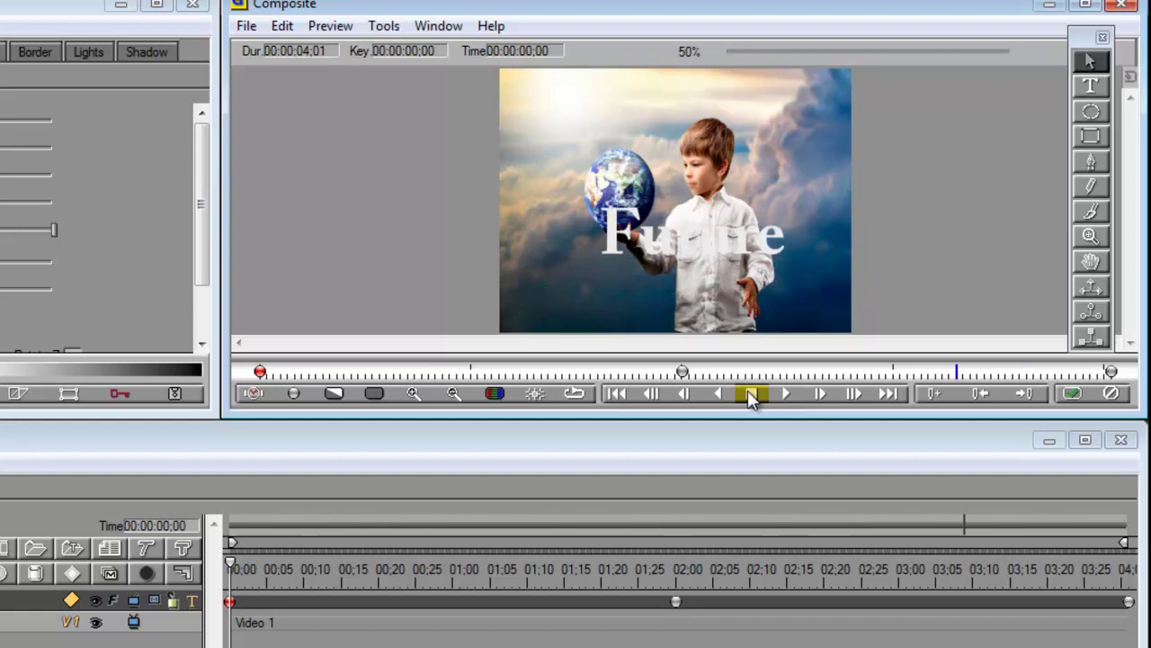
{"action": "left_click", "coordinate": [752, 394]}
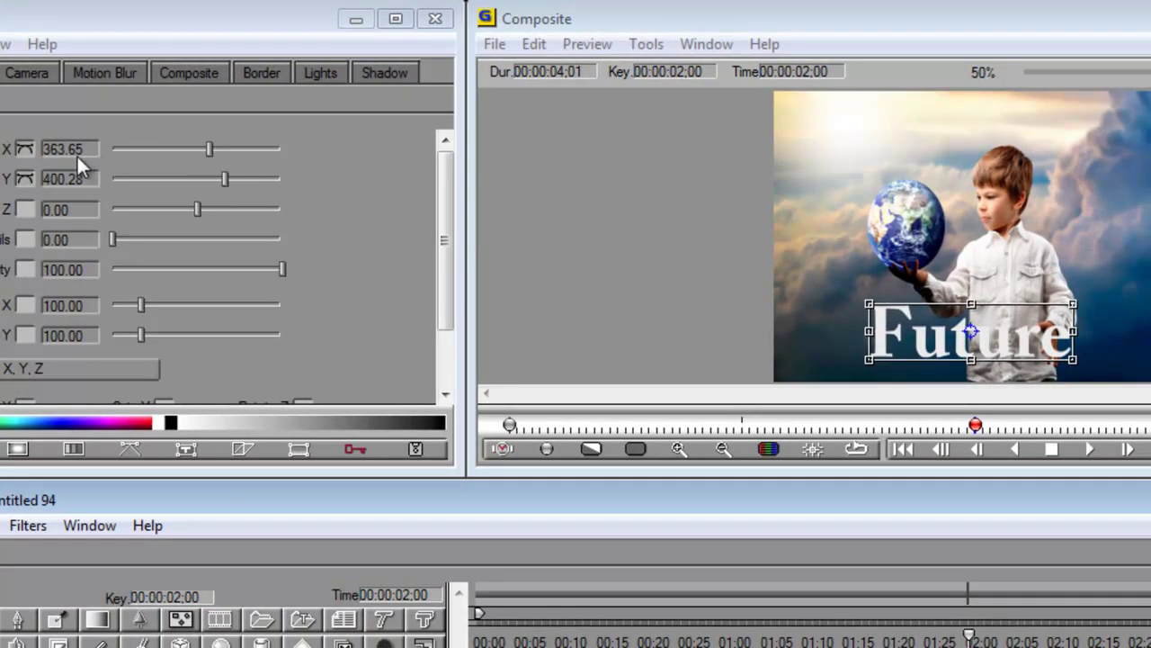
Switch Position X interpolation to Hold at the 02;00 keyframe and open Position Y's interpolation choices.
{"action": "left_click", "coordinate": [25, 150]}
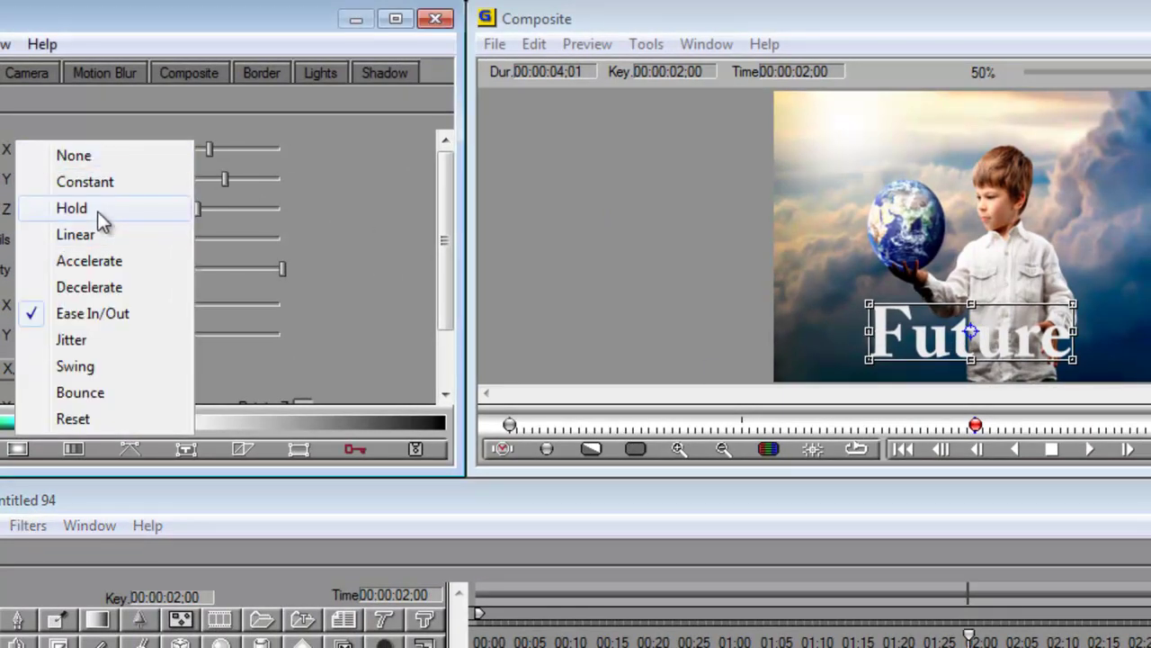
{"action": "left_click", "coordinate": [97, 212]}
{"action": "left_click", "coordinate": [26, 179]}
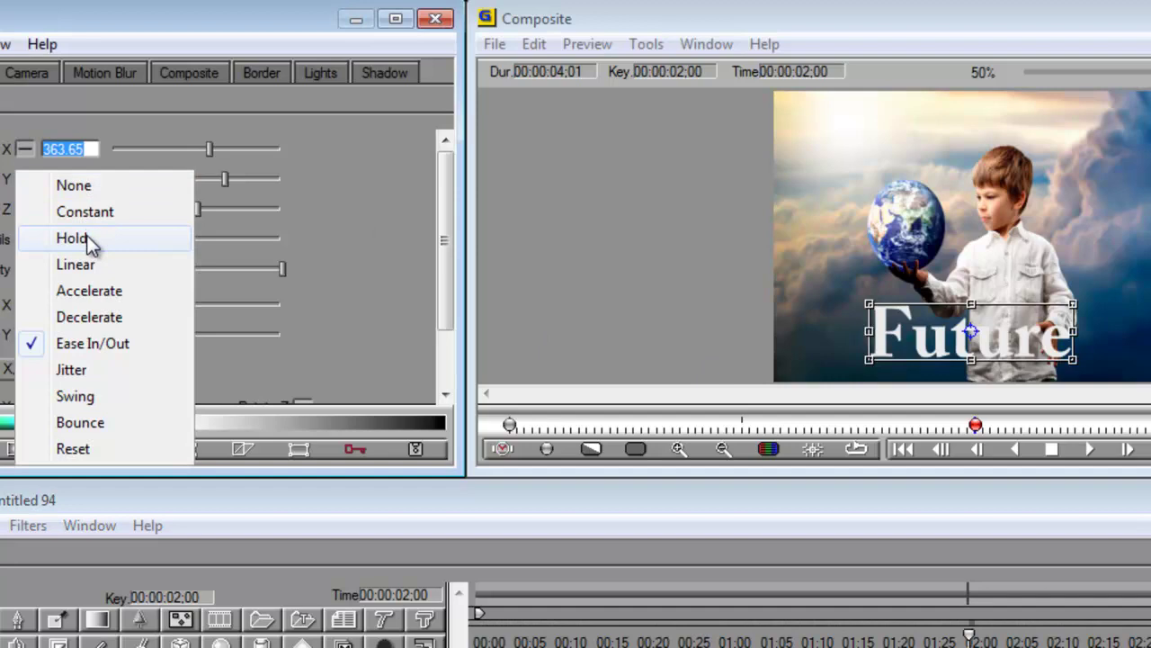
Choose Hold for Position Y, then preview the fly-in from the start and rewind.
{"action": "left_click", "coordinate": [86, 236]}
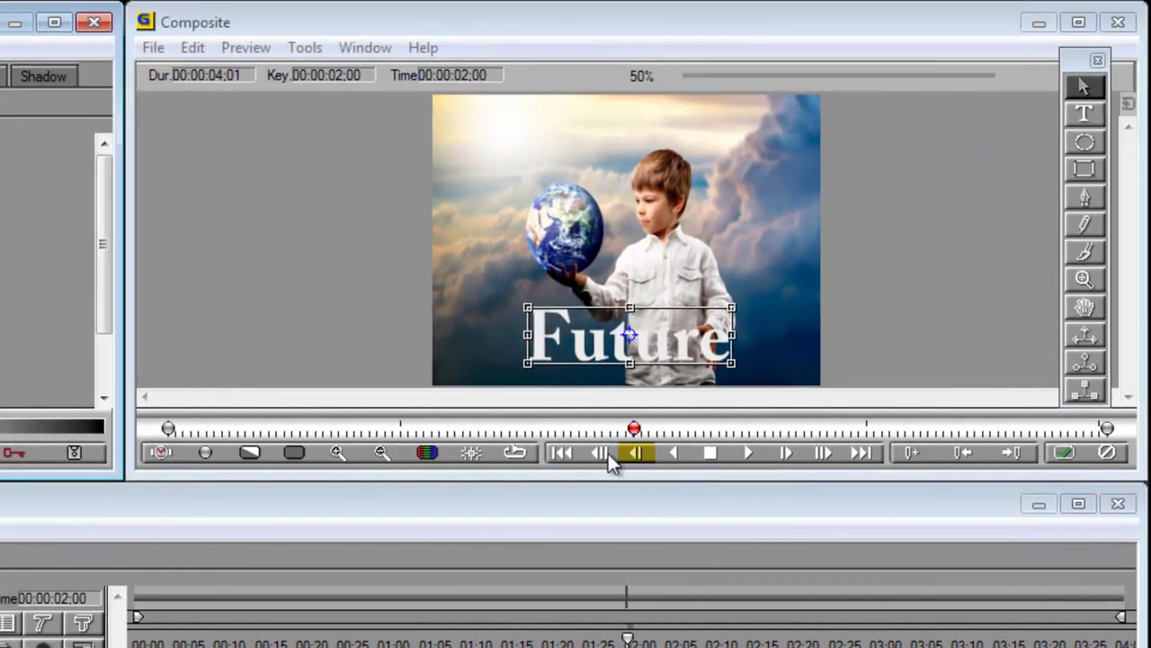
{"action": "left_click", "coordinate": [896, 449]}
{"action": "left_click", "coordinate": [750, 452]}
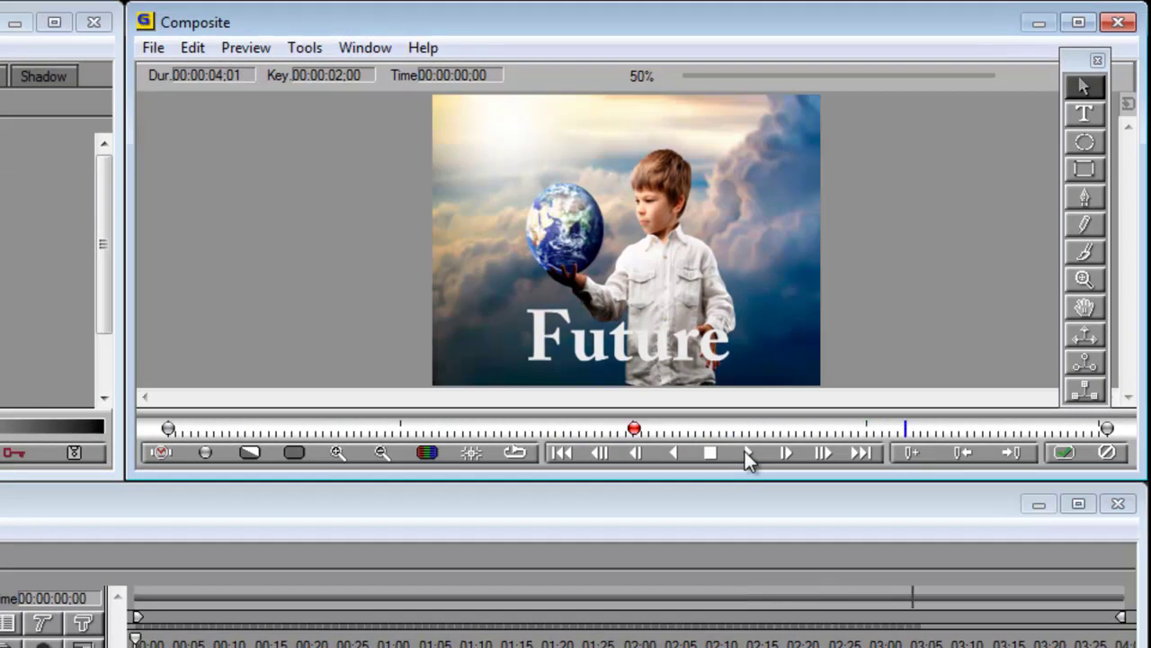
{"action": "left_click", "coordinate": [709, 453]}
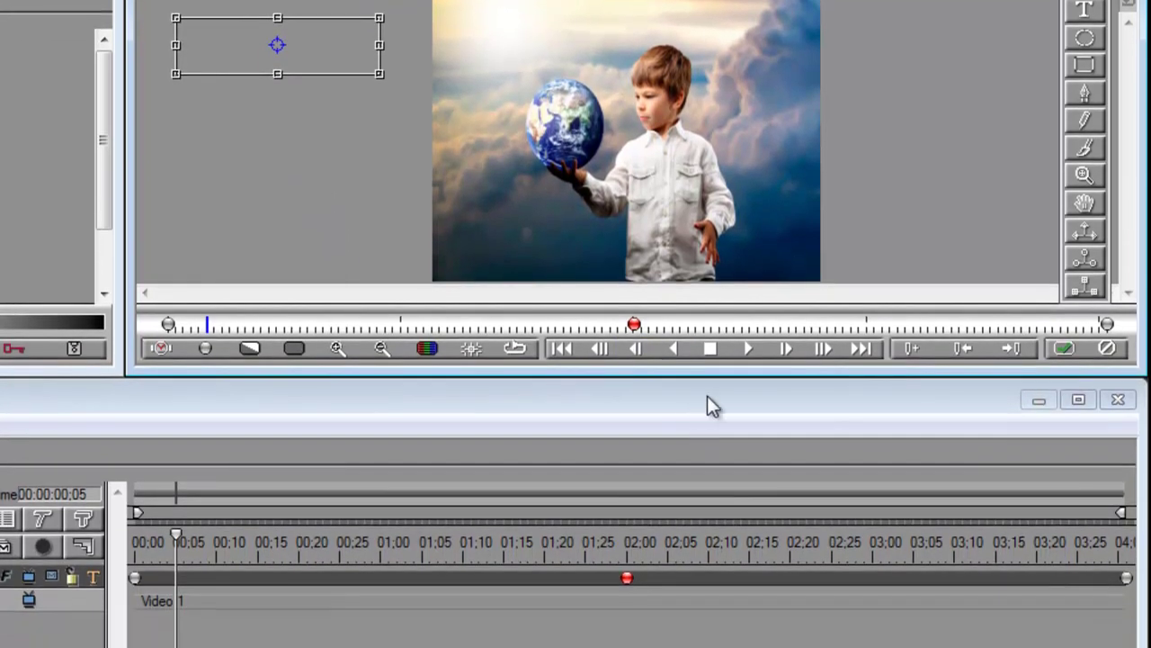
{"action": "left_click", "coordinate": [560, 351]}
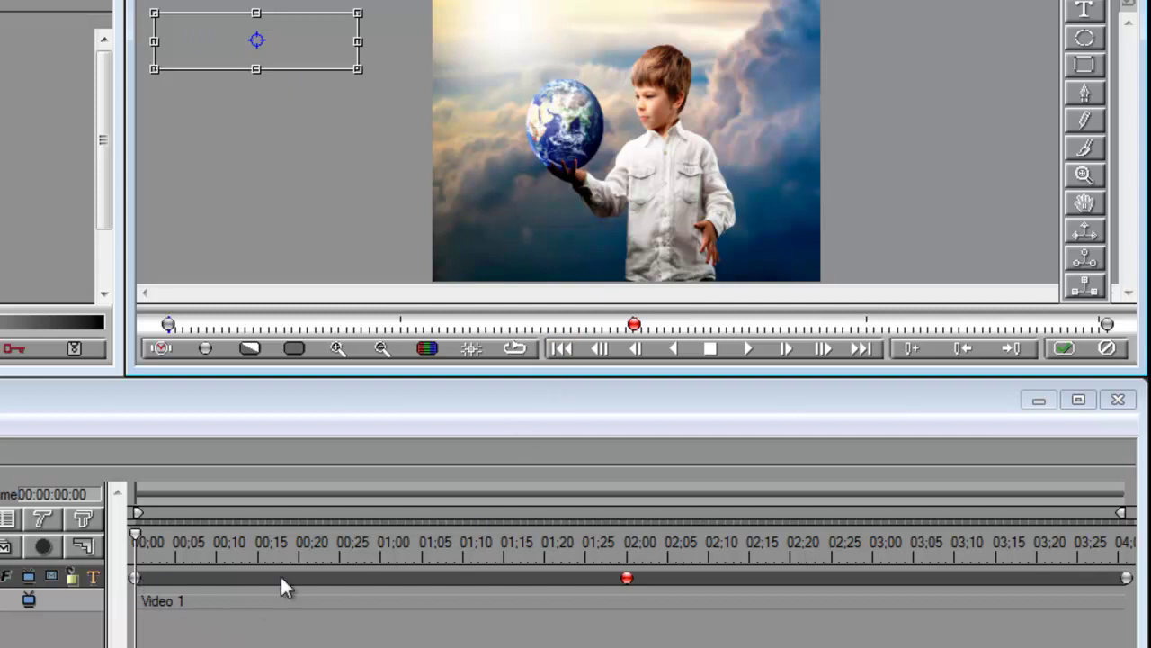
Move the final keyframe to about 02;24 and the middle one to 01;10, then replay the timing.
{"action": "left_click", "coordinate": [1126, 577]}
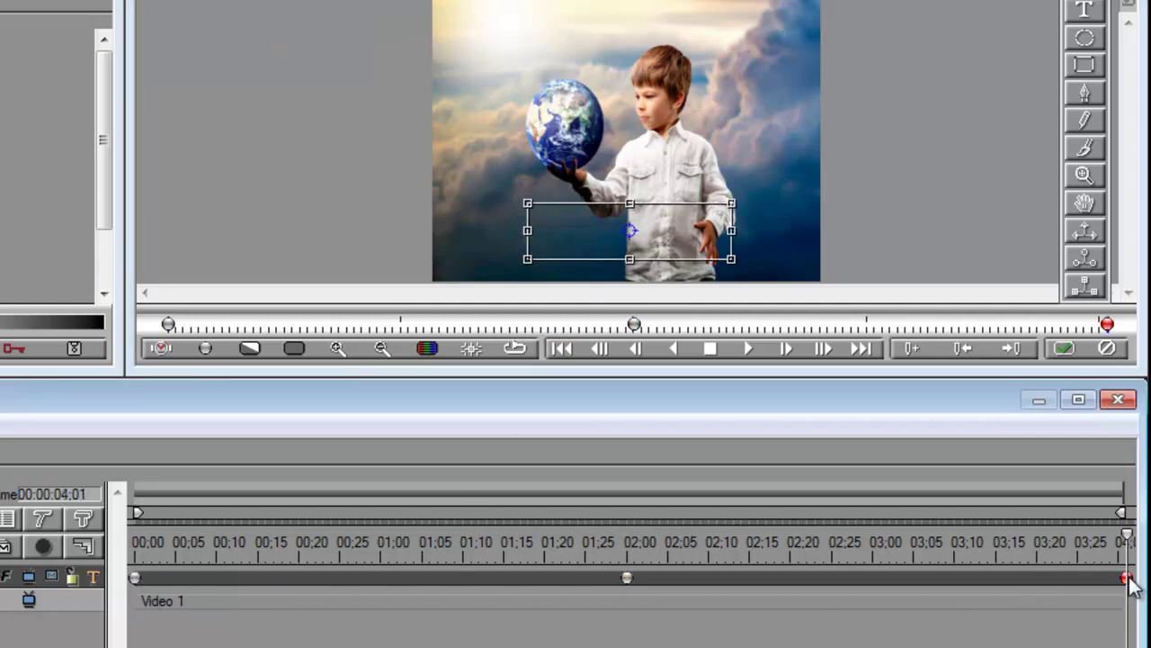
{"action": "left_click_drag", "start_coordinate": [1129, 578], "coordinate": [824, 580]}
{"action": "left_click_drag", "start_coordinate": [624, 575], "coordinate": [464, 581]}
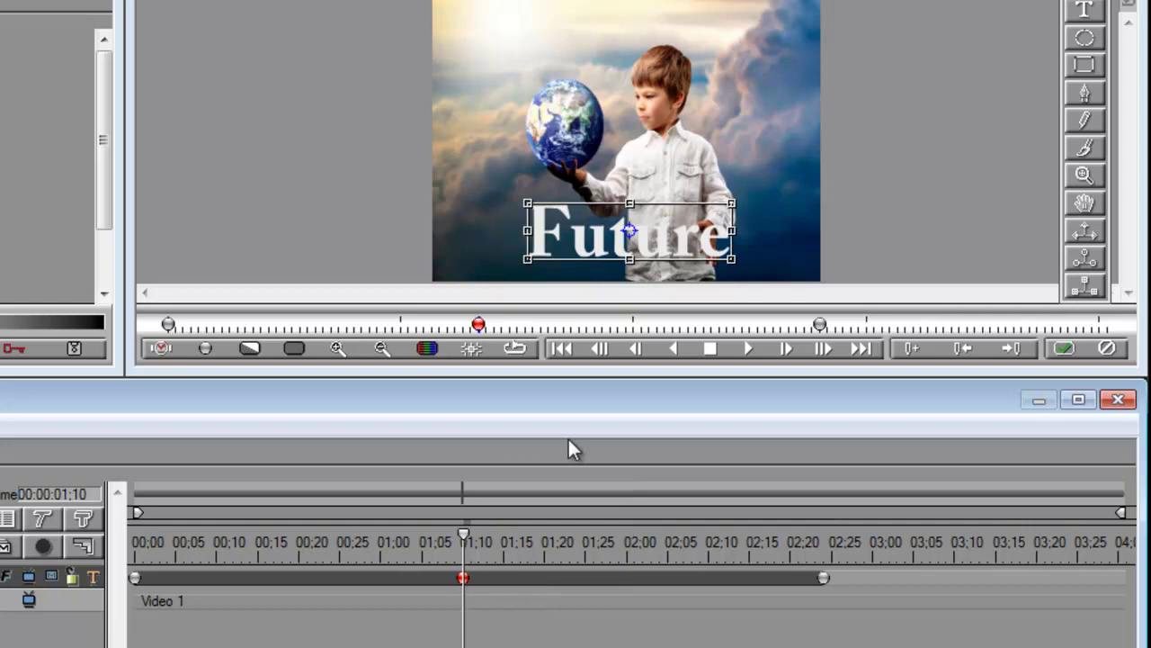
{"action": "left_click", "coordinate": [562, 349]}
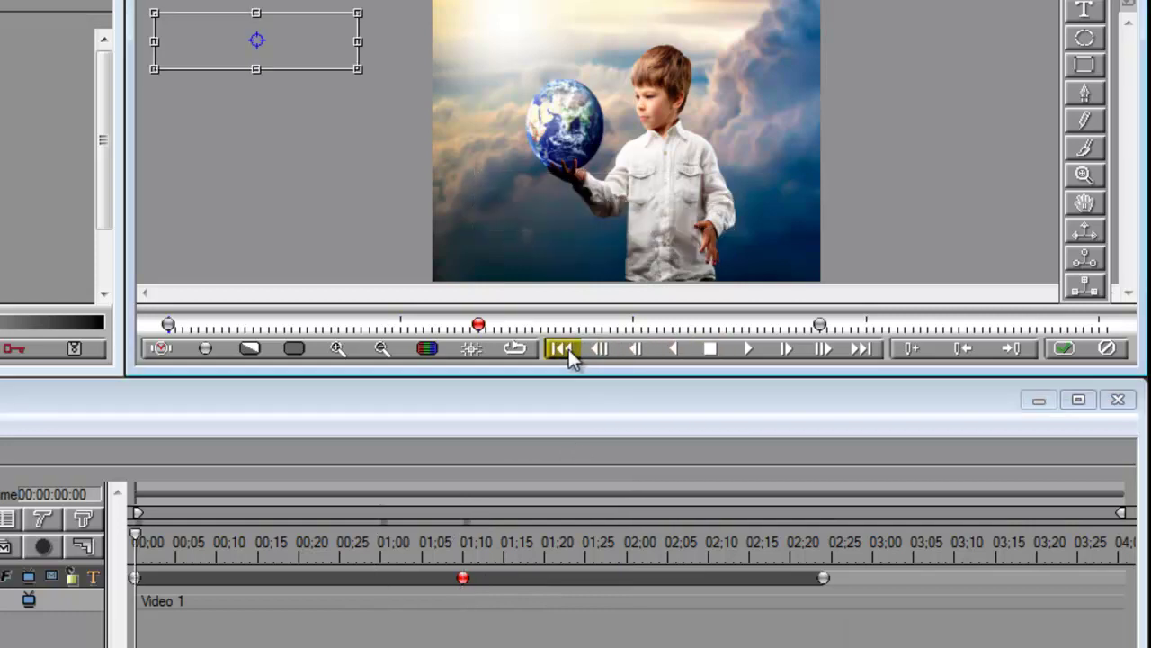
{"action": "left_click", "coordinate": [746, 352]}
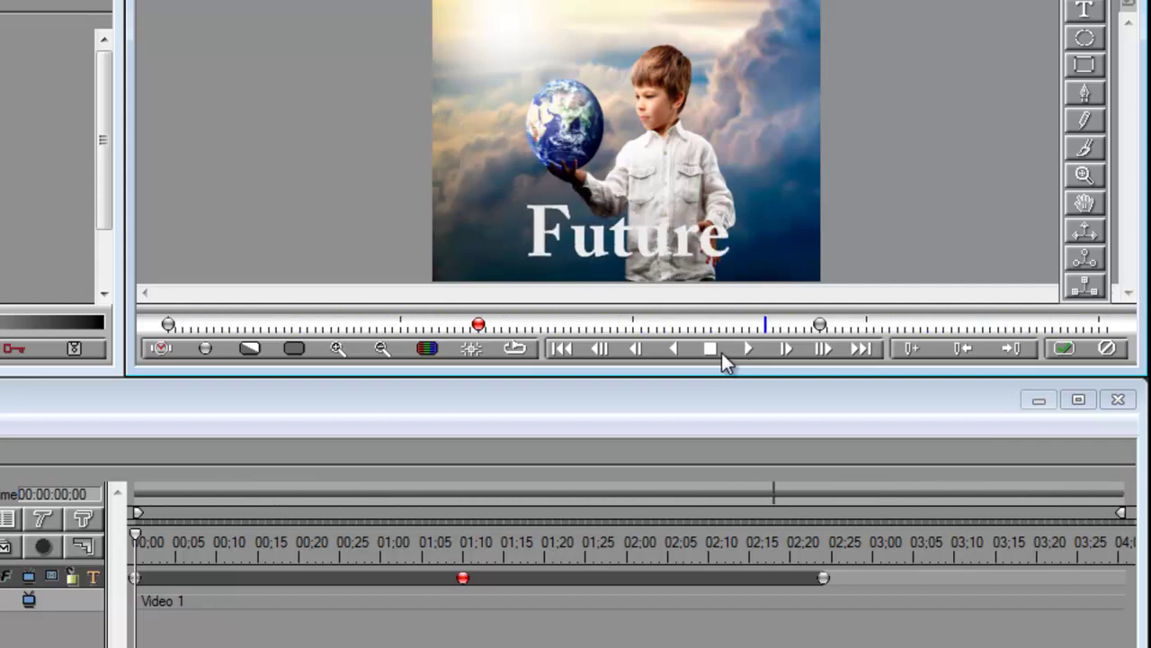
{"action": "left_click", "coordinate": [710, 349]}
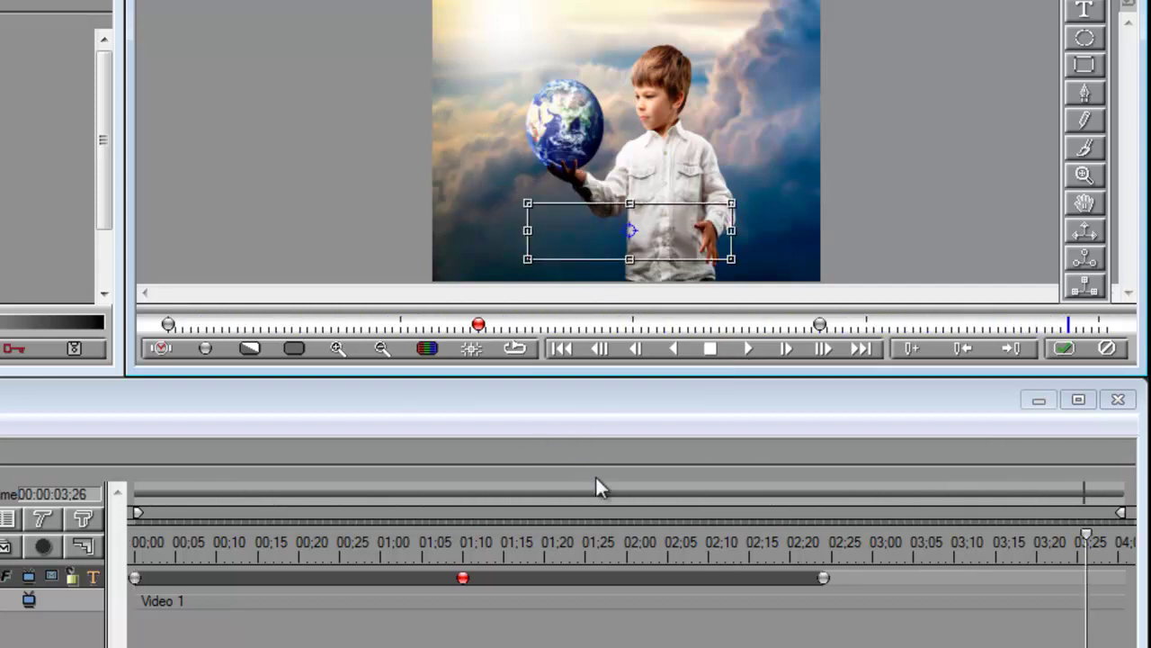
{"action": "left_click", "coordinate": [822, 578]}
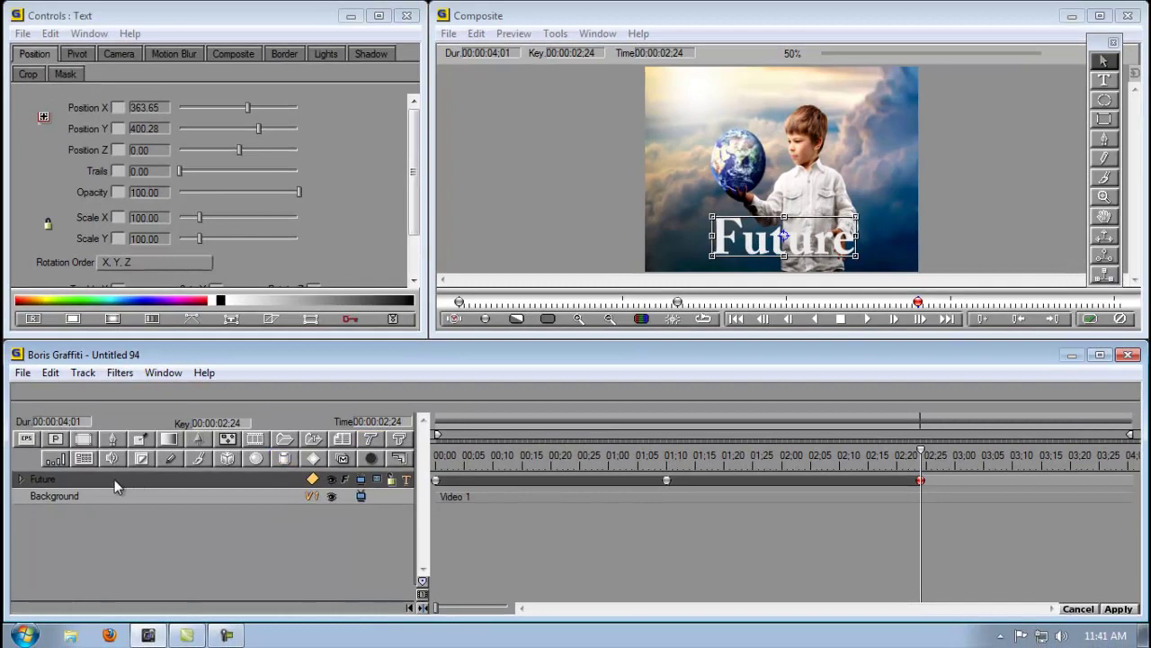
Reopen the Future title in the Text Window and select the whole word.
{"action": "double_click", "coordinate": [114, 480]}
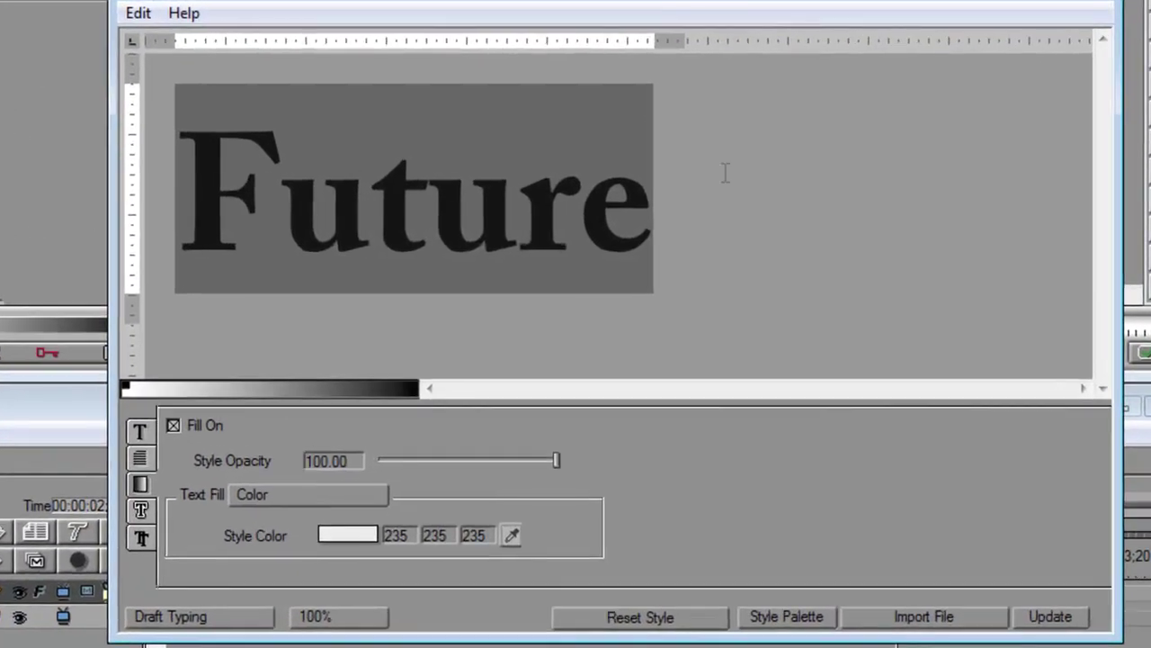
{"action": "left_click", "coordinate": [733, 197]}
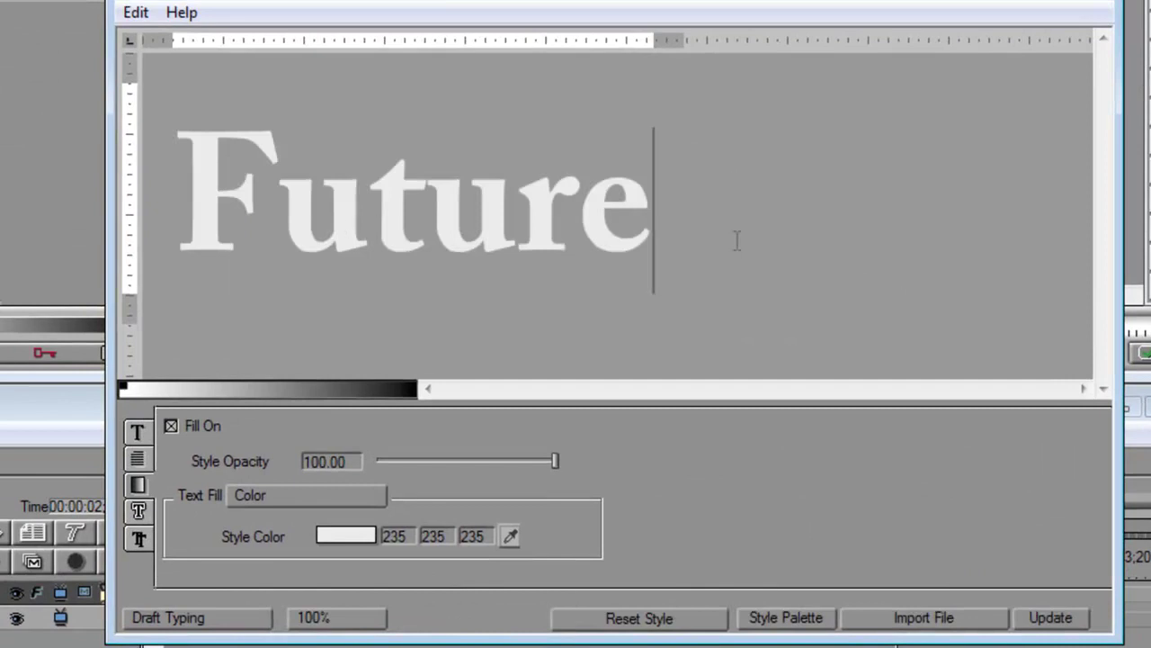
{"action": "double_click", "coordinate": [349, 228]}
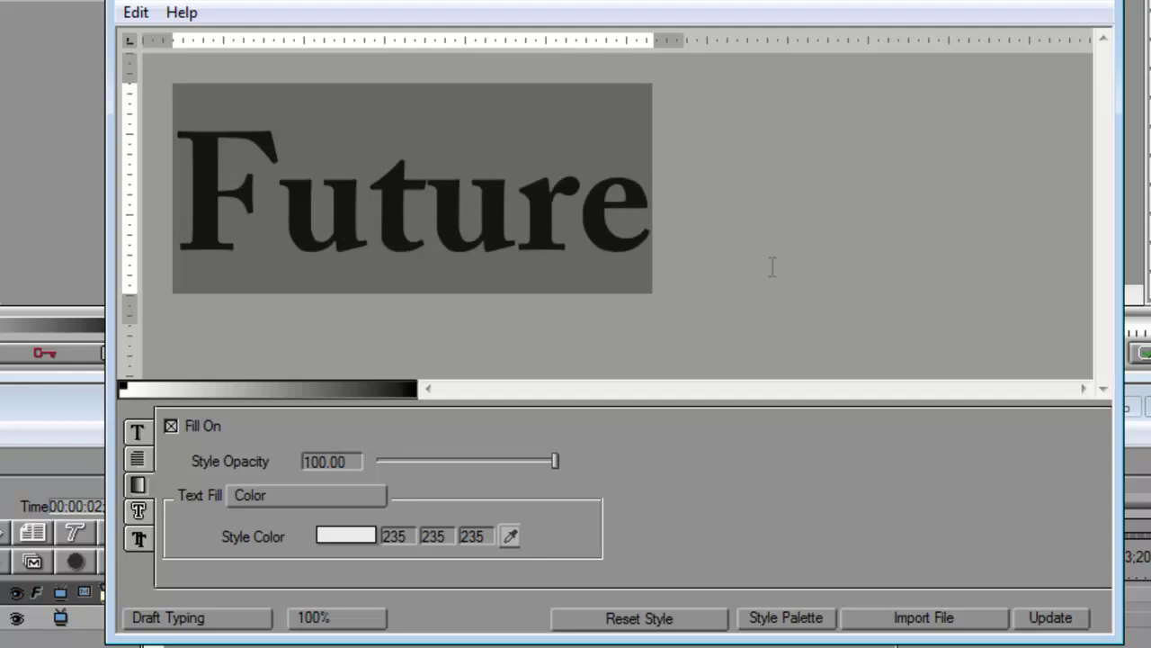
Pick Jokerman LET from the Style Palette's Fonts list for the Future title.
{"action": "left_click", "coordinate": [766, 619]}
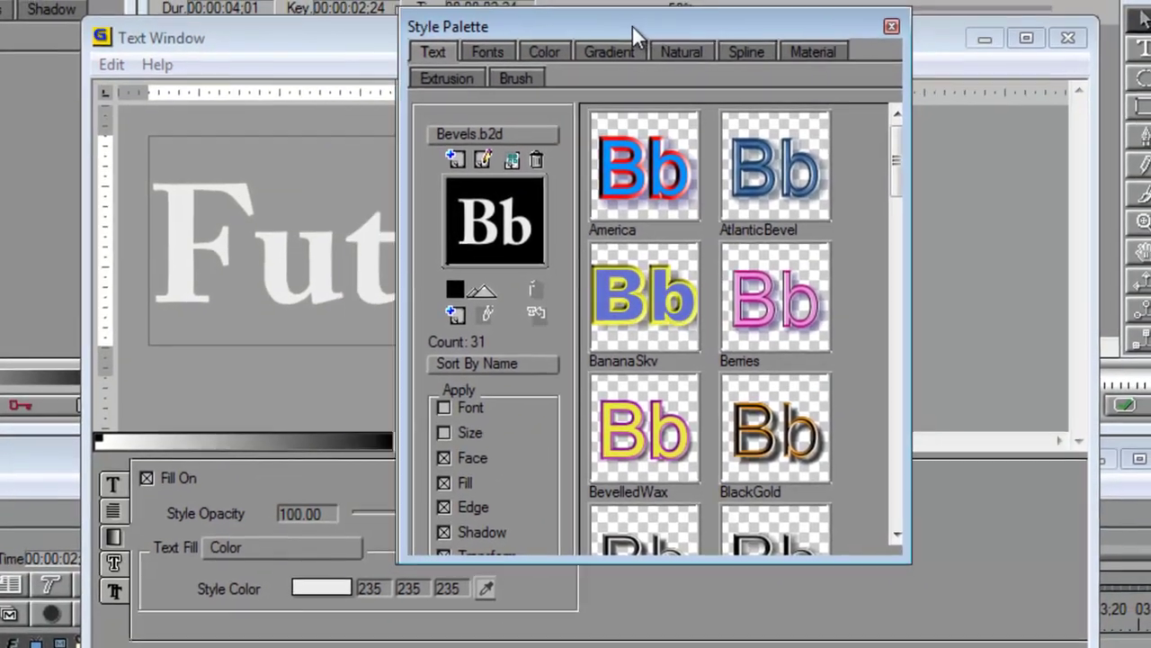
{"action": "left_click_drag", "start_coordinate": [632, 27], "coordinate": [646, 27]}
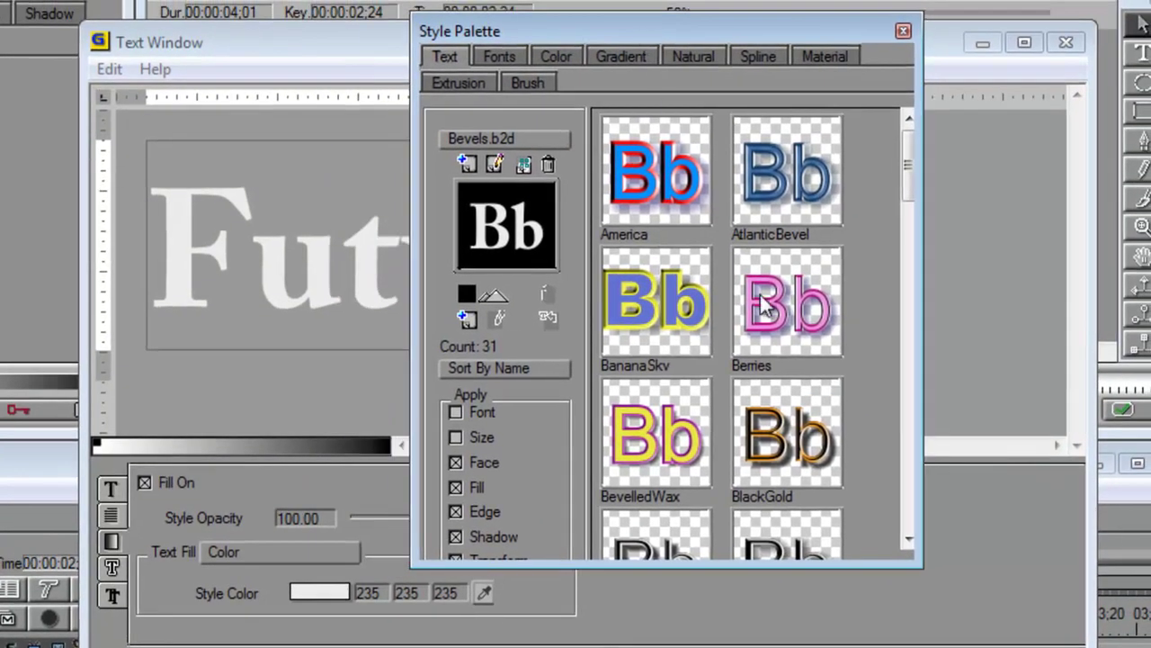
{"action": "left_click", "coordinate": [502, 58]}
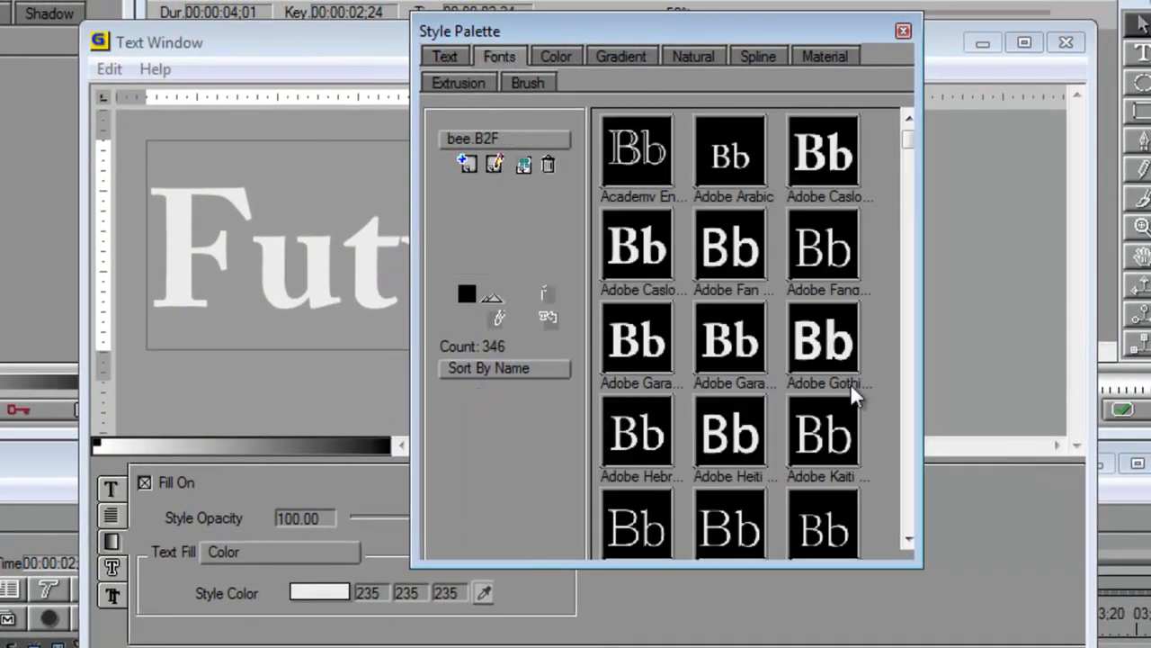
{"action": "left_click_drag", "start_coordinate": [906, 155], "coordinate": [940, 326]}
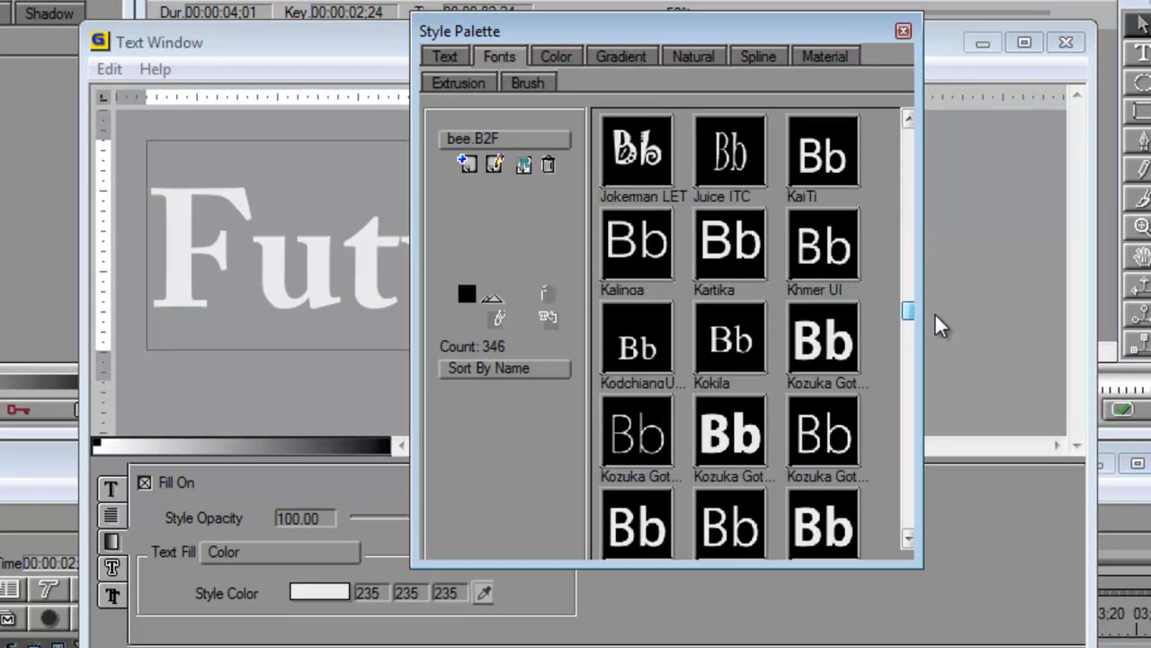
{"action": "left_click", "coordinate": [648, 157]}
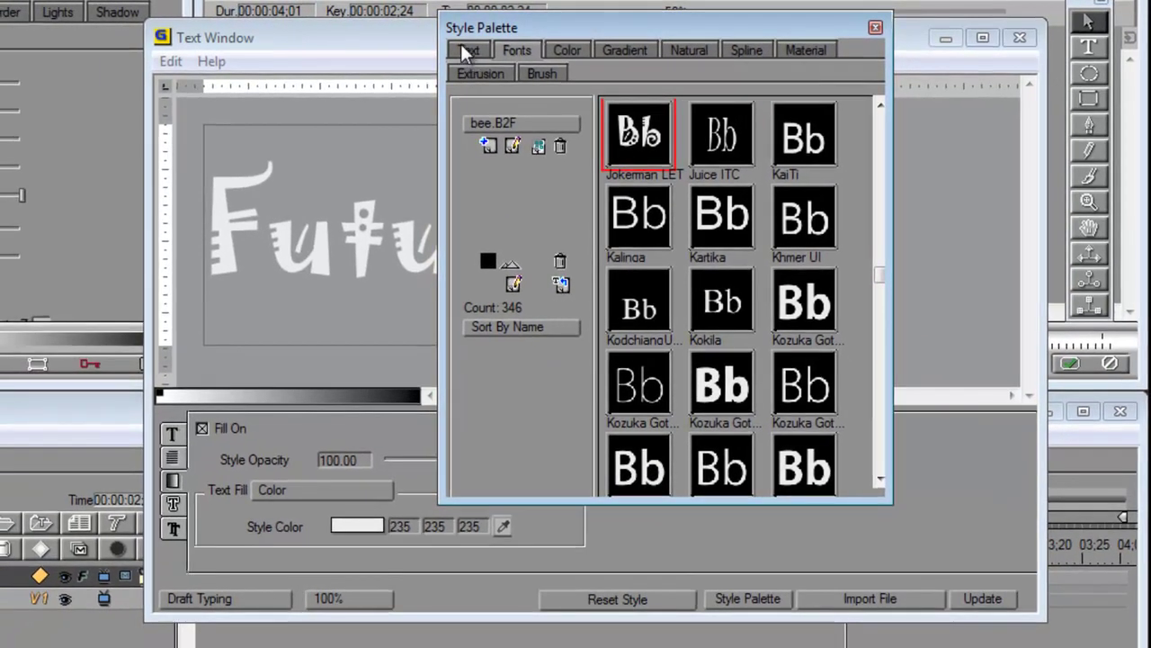
Give 'Future' the blue style from the 13 bevel gradient library and update the title.
{"action": "left_click", "coordinate": [462, 46]}
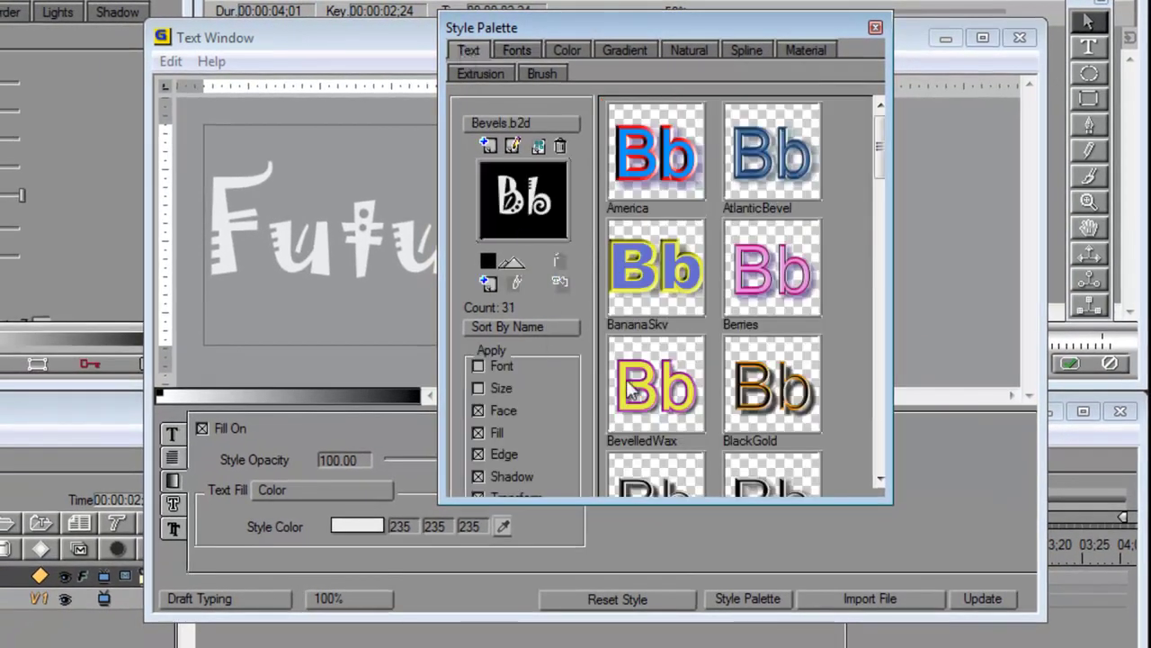
{"action": "left_click", "coordinate": [534, 125]}
{"action": "left_click", "coordinate": [574, 332]}
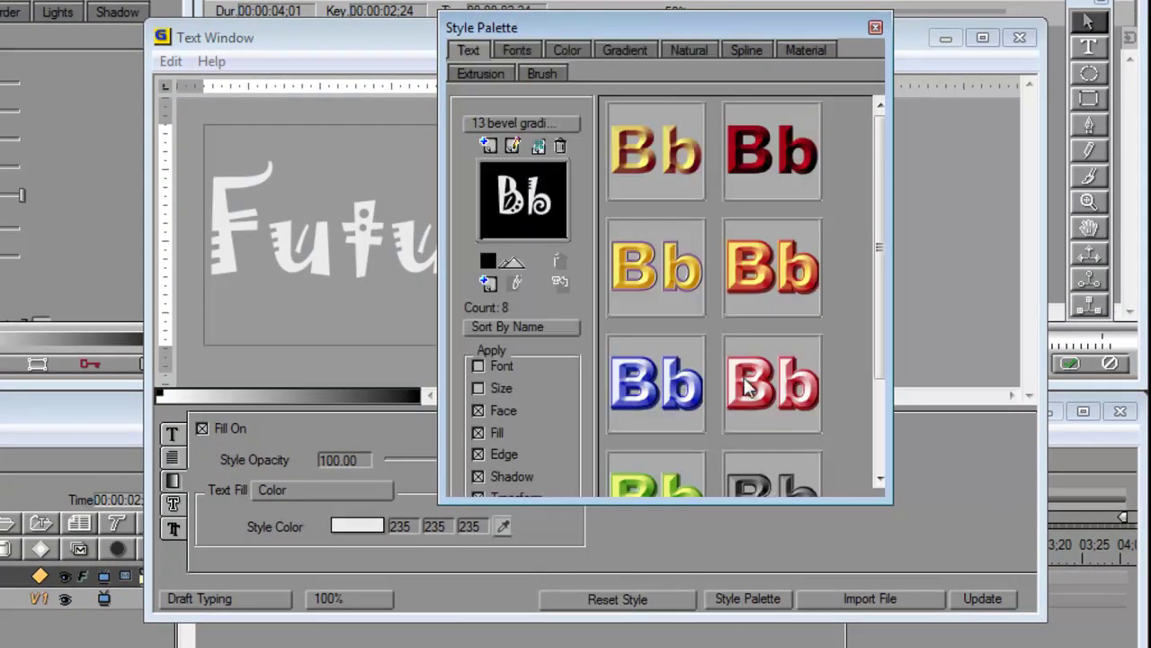
{"action": "left_click", "coordinate": [686, 389]}
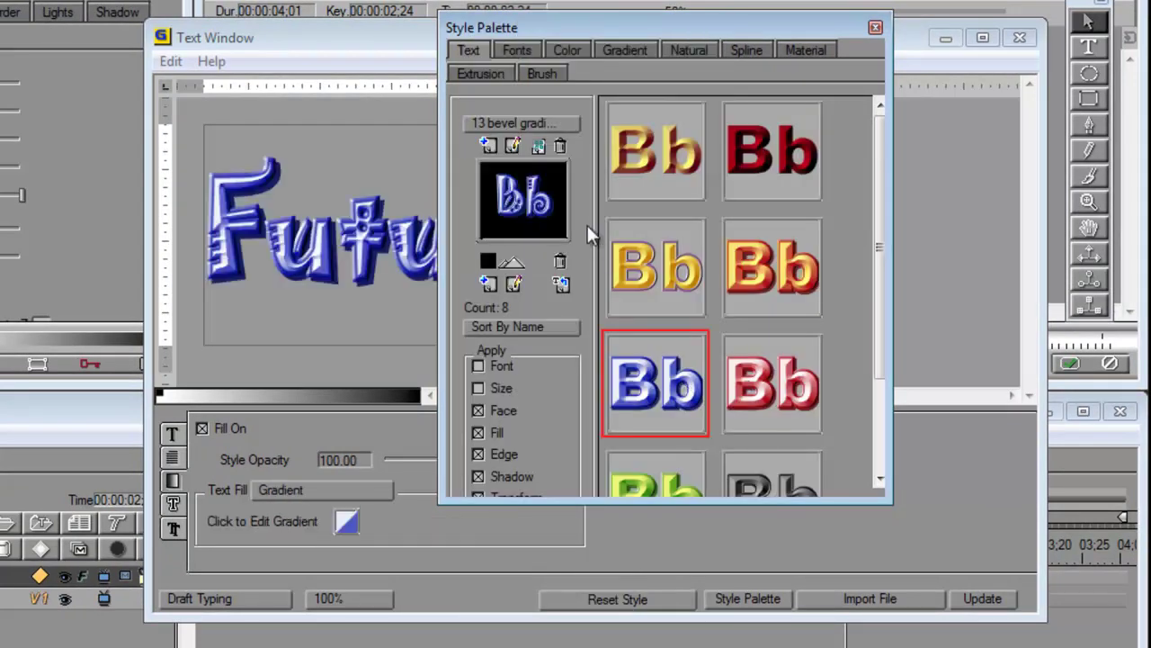
{"action": "left_click", "coordinate": [874, 28]}
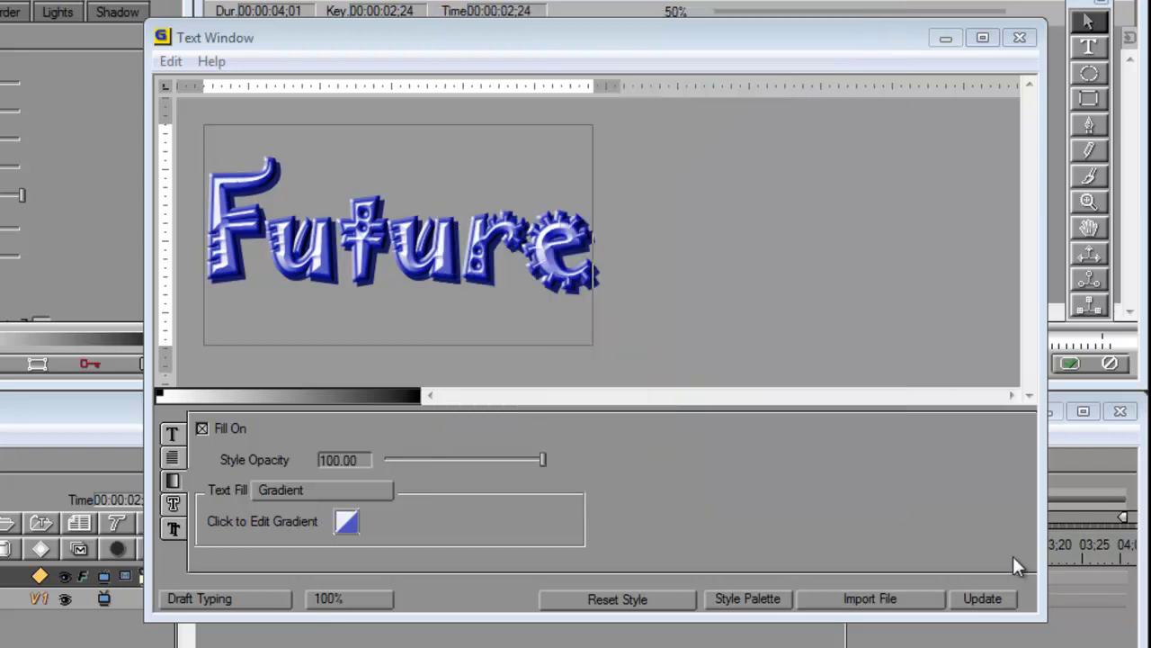
{"action": "left_click", "coordinate": [997, 598]}
Close the Text Window and preview the restyled title animation from the start.
{"action": "left_click", "coordinate": [1020, 39]}
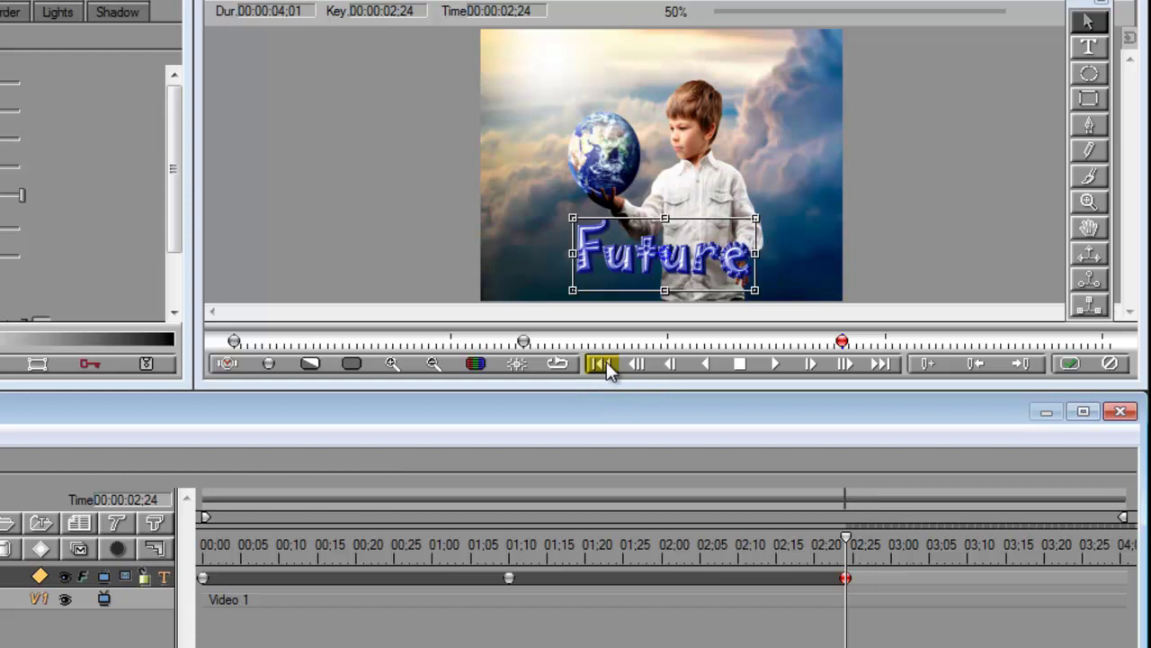
{"action": "left_click", "coordinate": [600, 363]}
{"action": "left_click", "coordinate": [773, 369]}
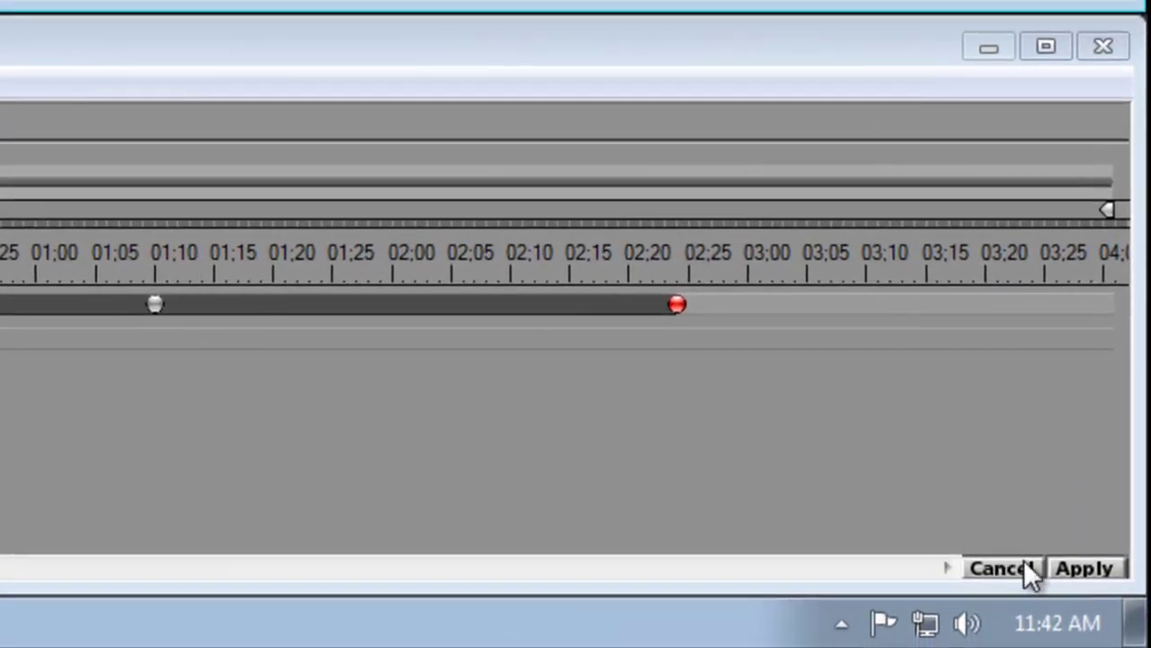
Apply the Graffiti effect to the boy-with-globe clip and play the project preview from the start.
{"action": "left_click", "coordinate": [1083, 570]}
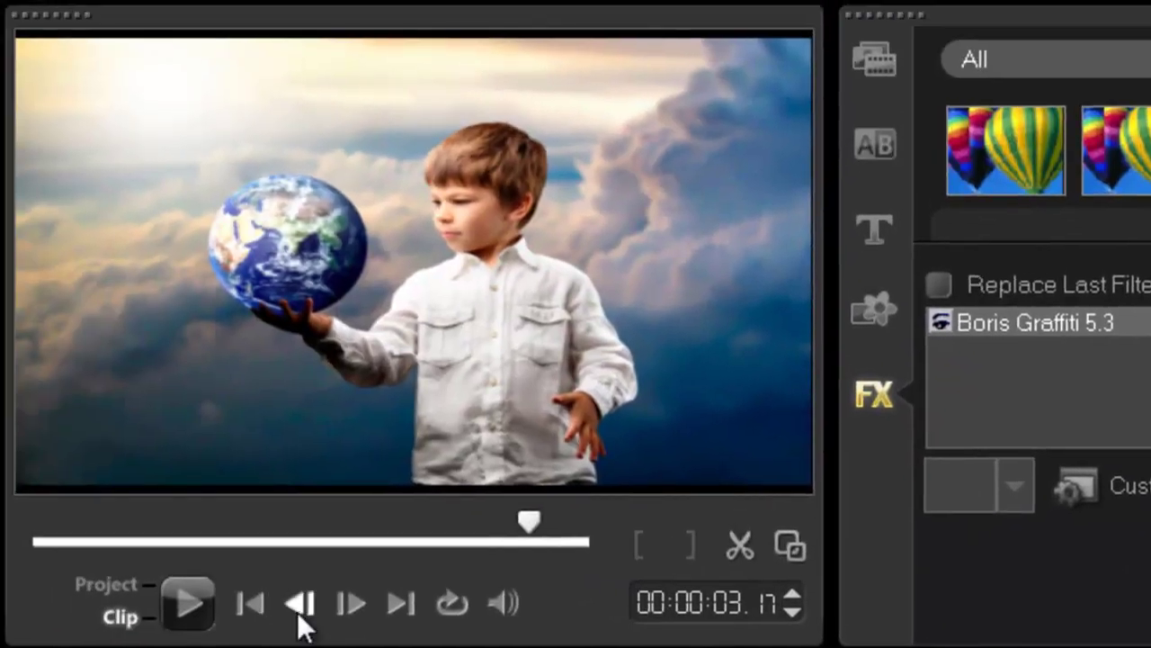
{"action": "left_click", "coordinate": [251, 604]}
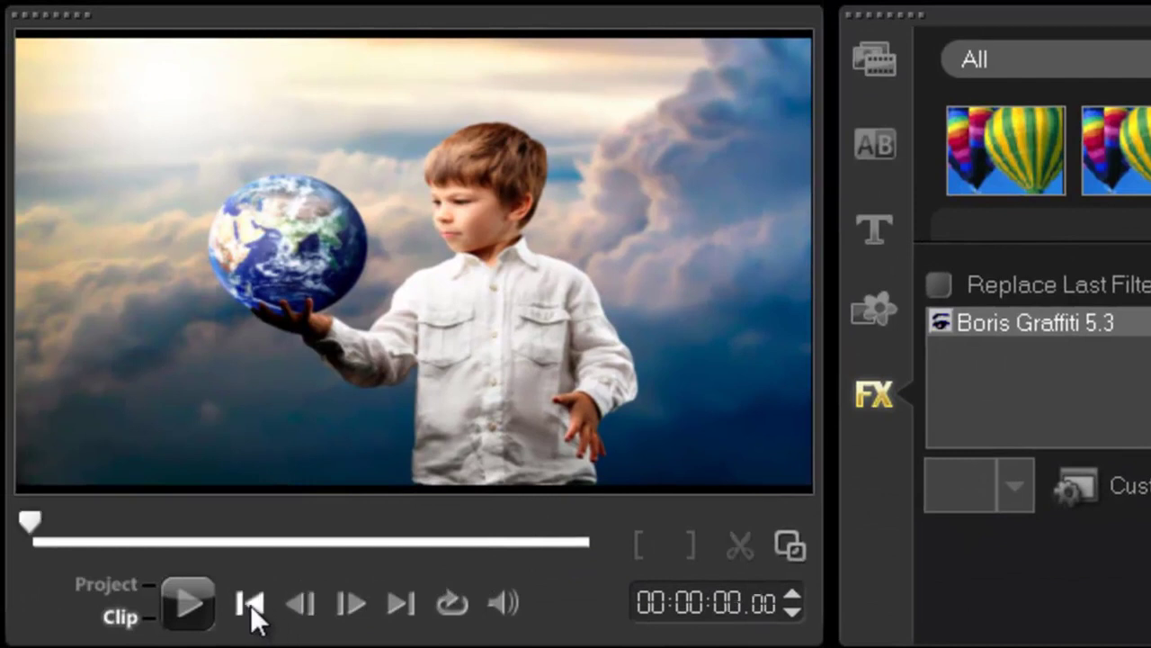
{"action": "left_click", "coordinate": [109, 587]}
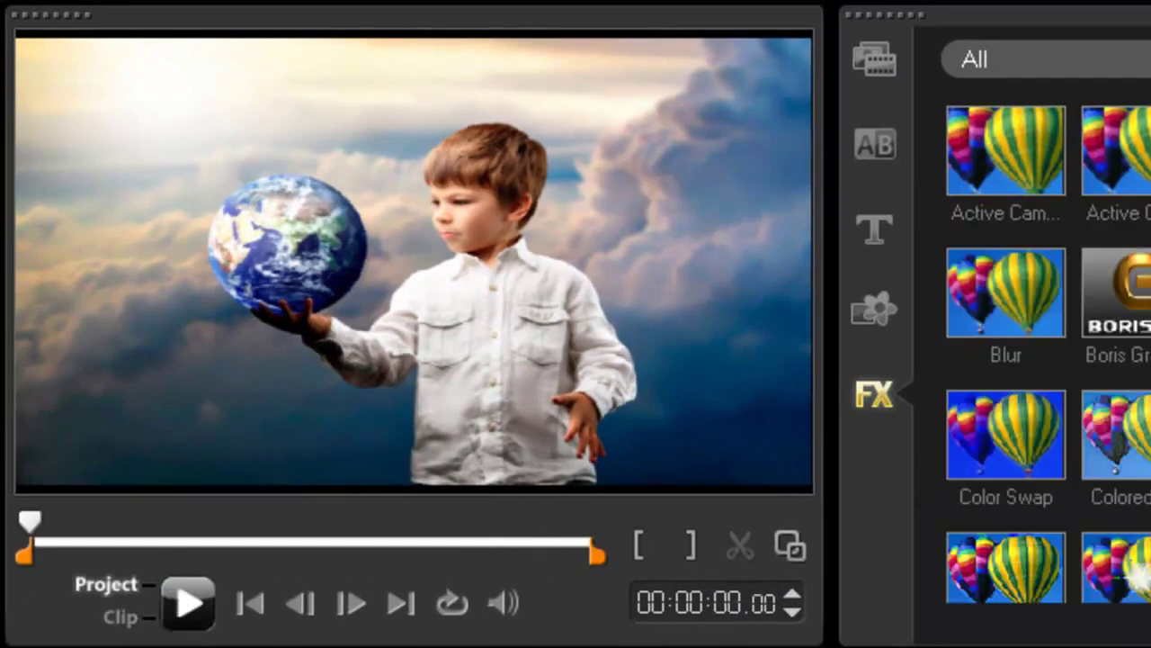
{"action": "key", "text": "space"}
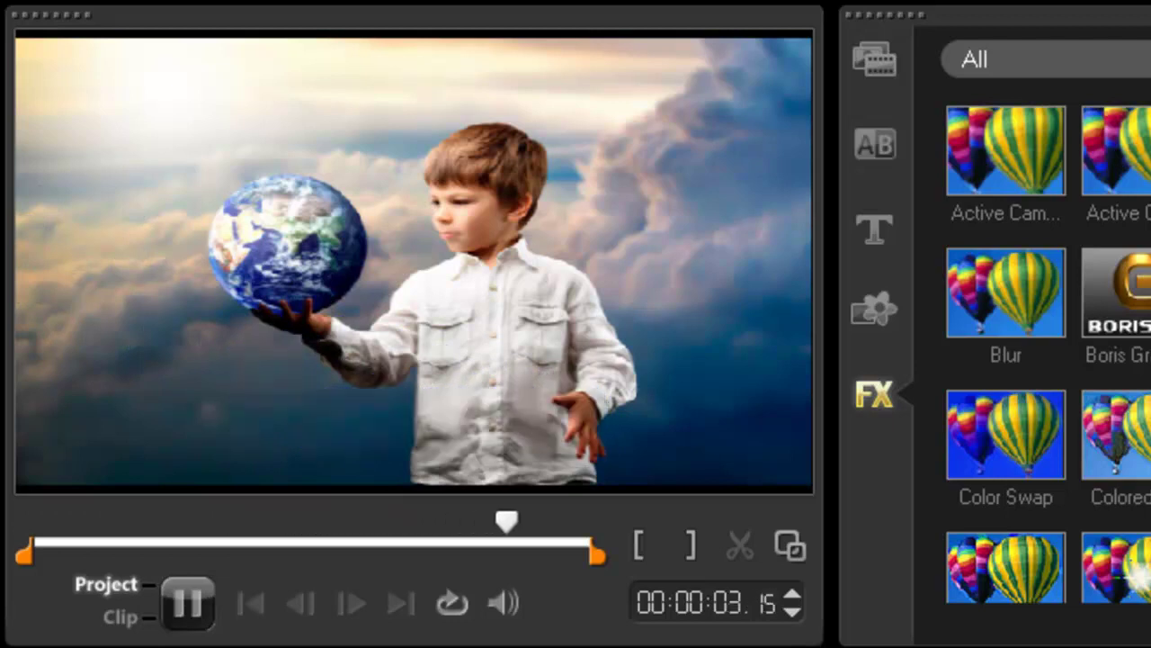
{"action": "left_click", "coordinate": [187, 603]}
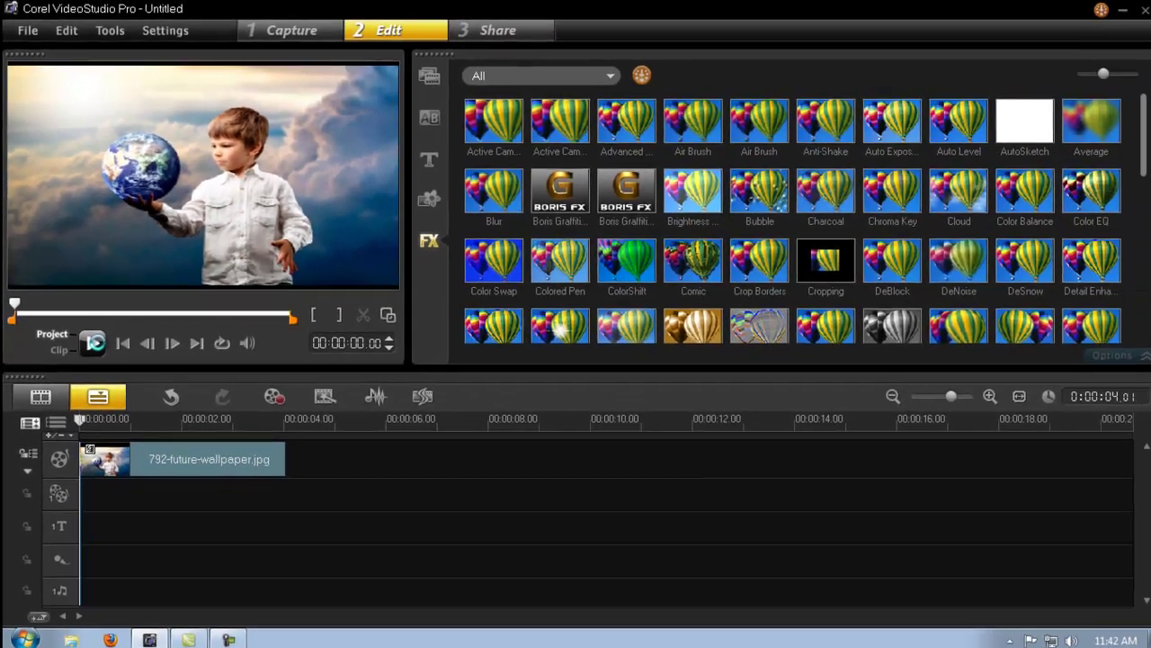
{"action": "left_click", "coordinate": [161, 504]}
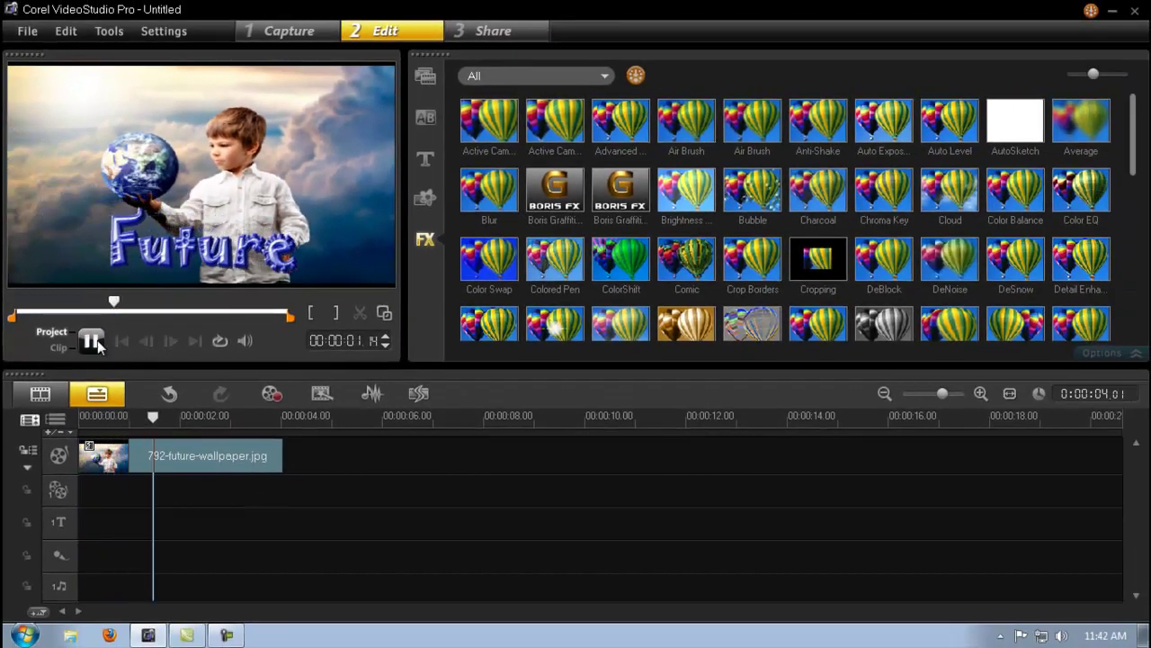